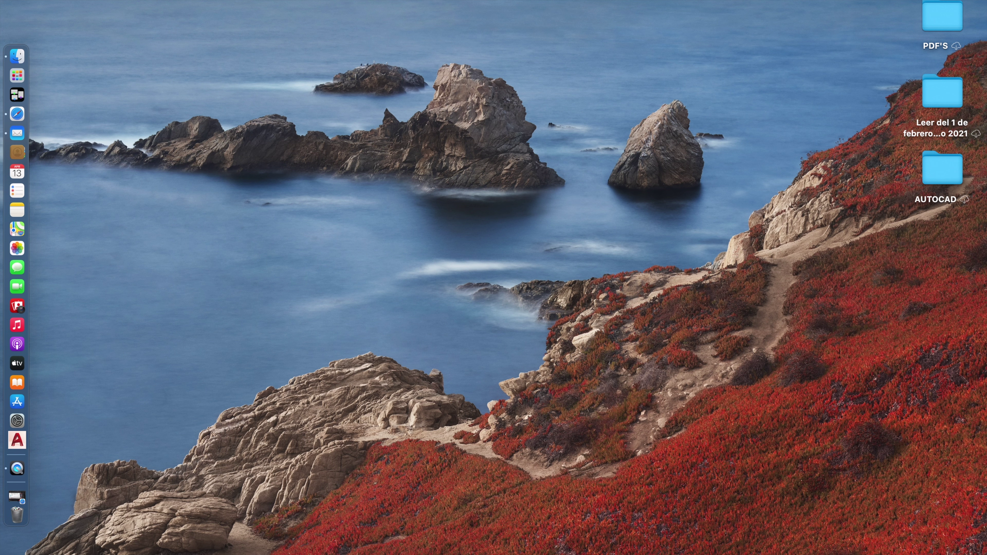
# Step: Open Automator and create a new document of type Workflow
pyautogui.press('super+space')
pyautogui.write('au')
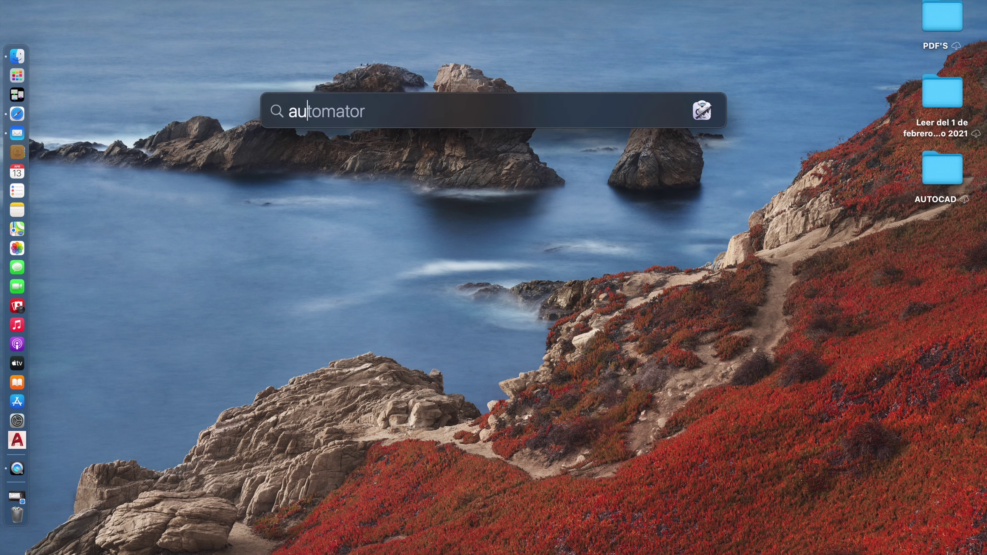
pyautogui.write('tomator')
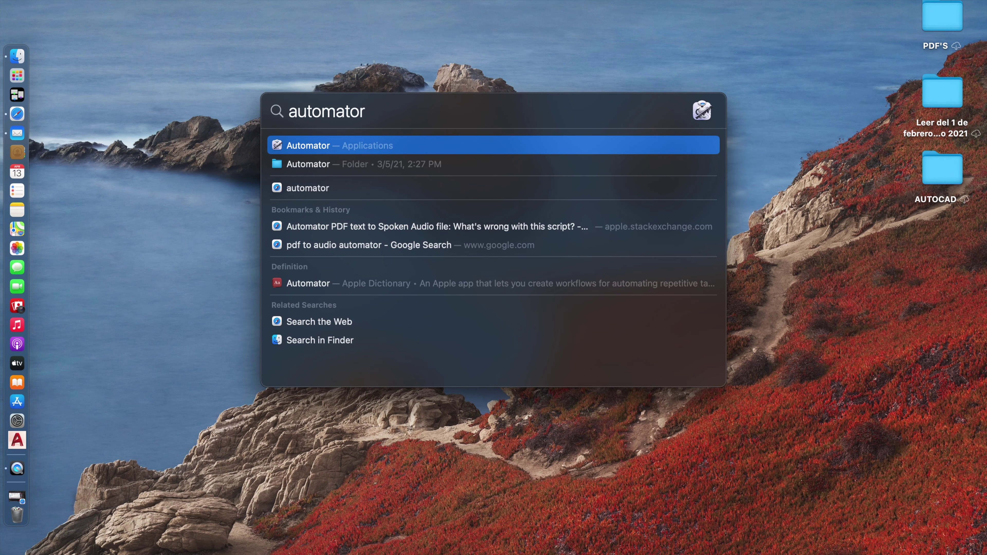
pyautogui.press('Return')
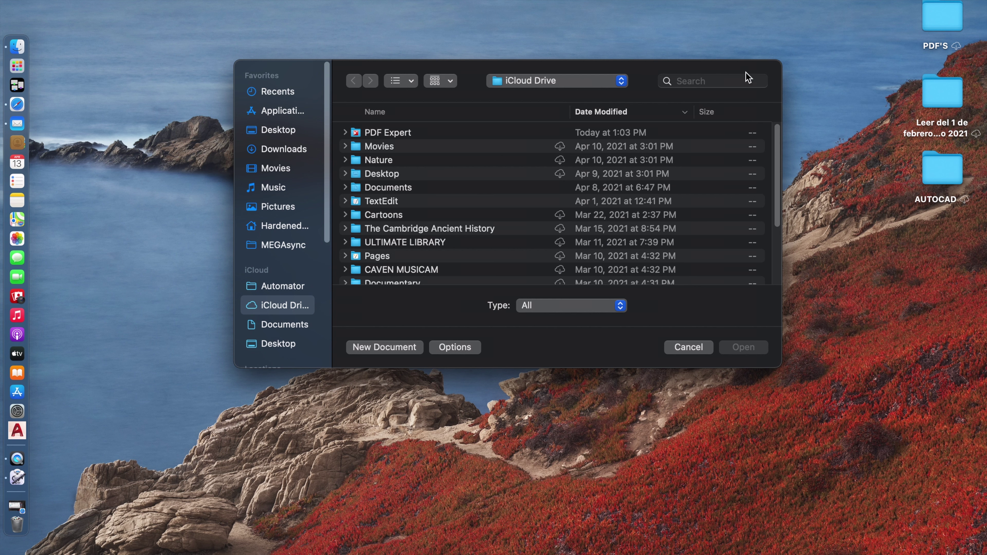
pyautogui.click(371, 349)
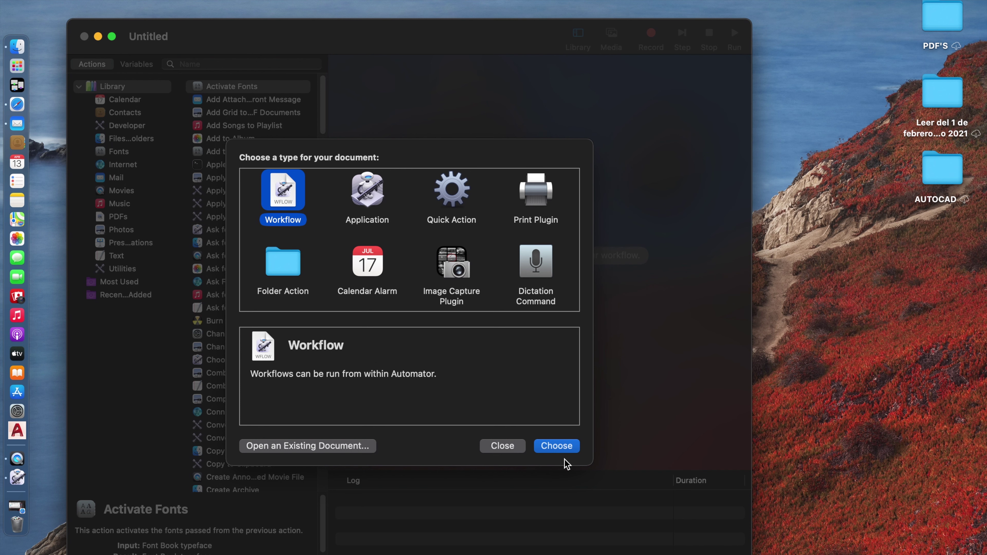
pyautogui.click(556, 446)
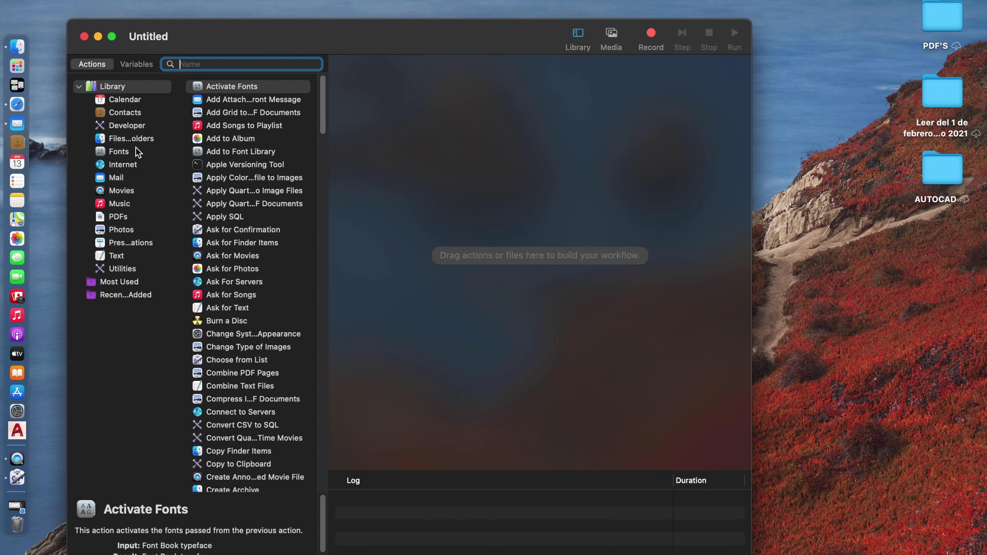
# Step: Add the Ask for Finder Items action from the Files & Folders category to the empty workflow
pyautogui.click(138, 139)
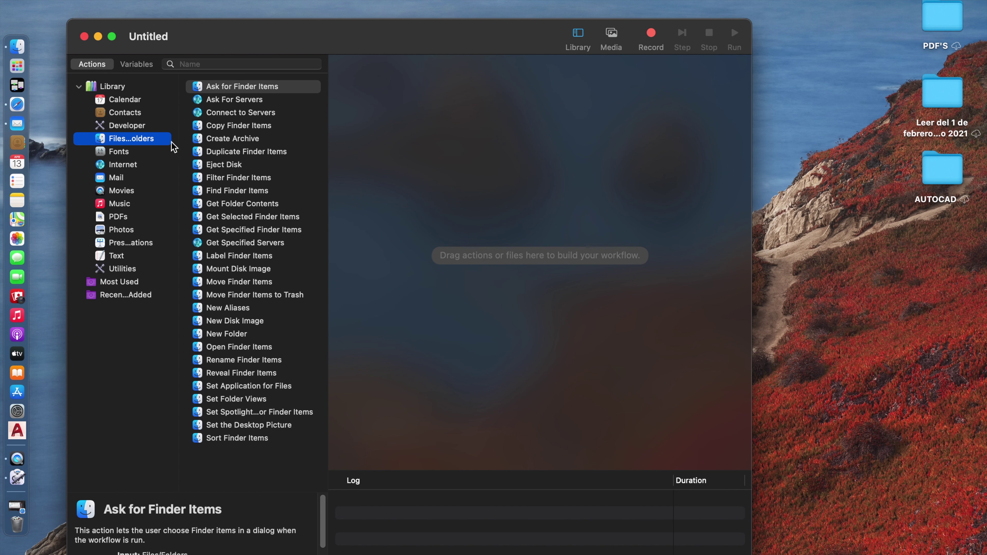
pyautogui.click(253, 89)
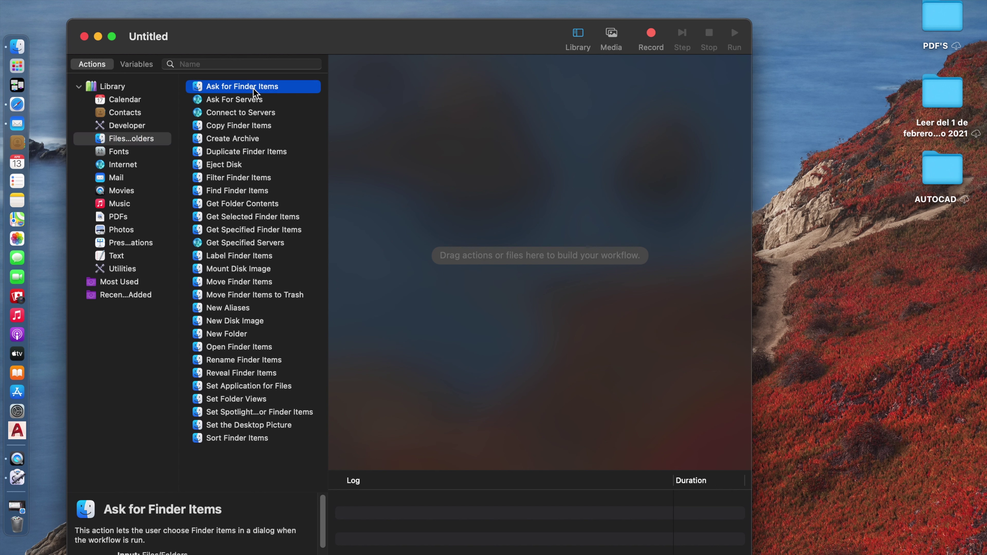
pyautogui.moveTo(253, 88); pyautogui.dragTo(517, 172)
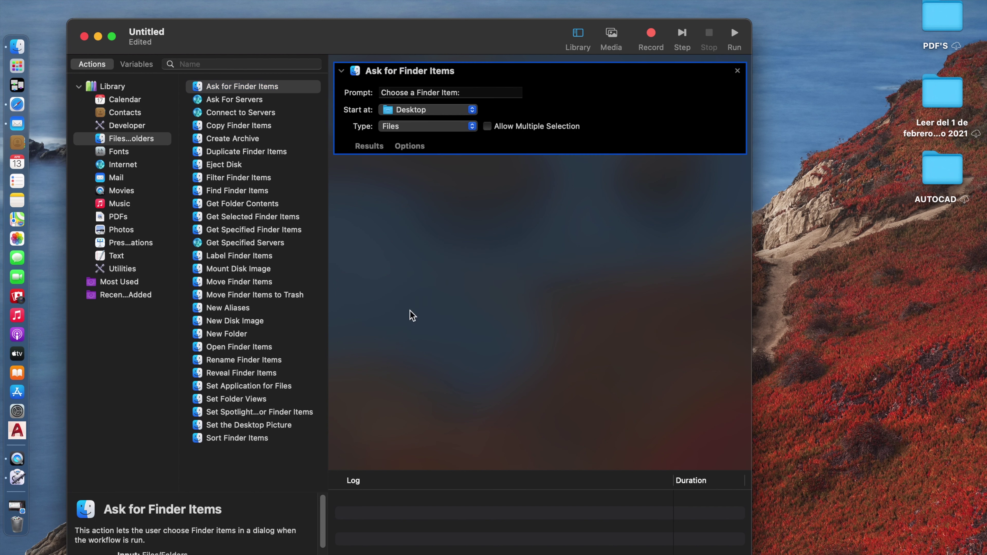
# Step: Add the Extract PDF Text action below Ask for Finder Items and set its output to Rich Text
pyautogui.click(122, 217)
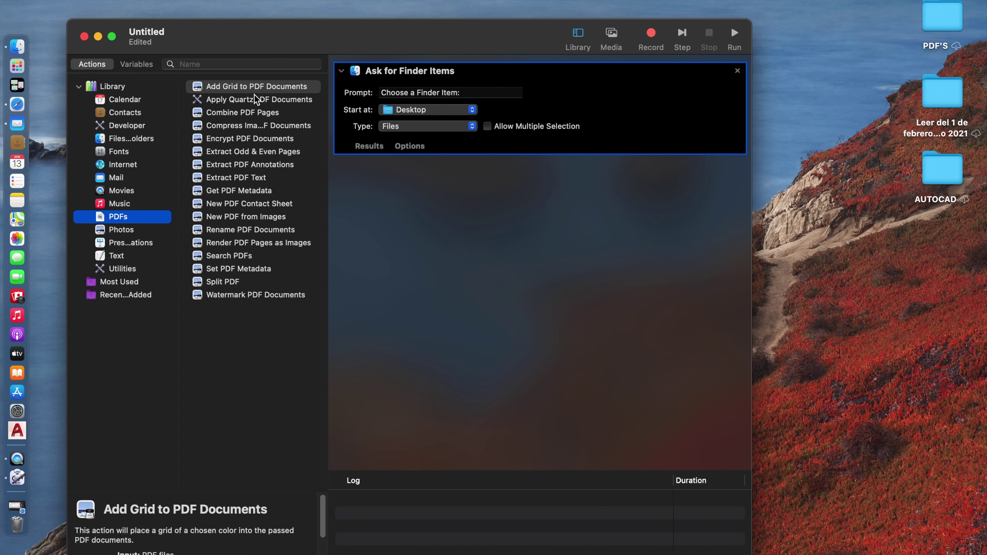
pyautogui.click(251, 175)
pyautogui.moveTo(251, 175); pyautogui.dragTo(485, 256)
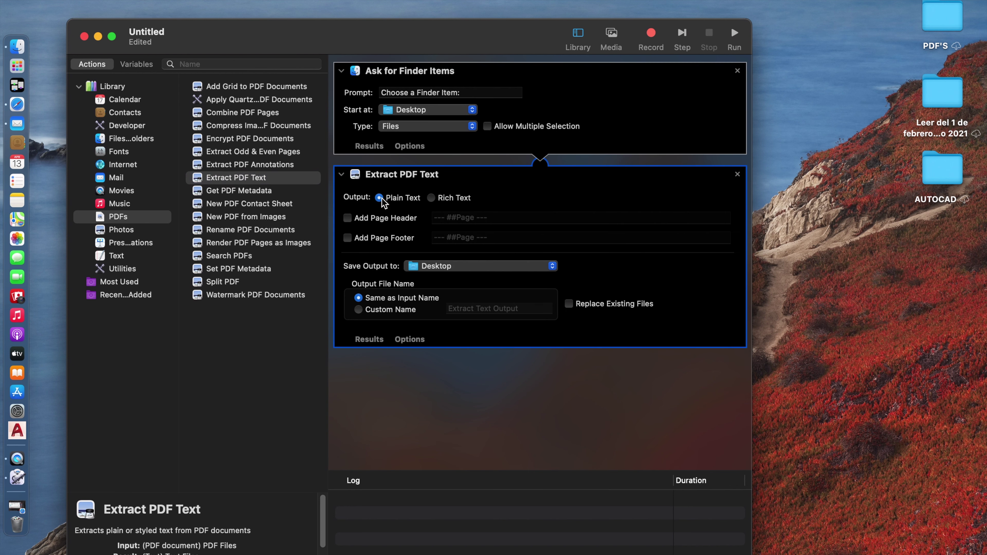
pyautogui.click(434, 201)
# Step: Save the workflow to the iCloud Desktop as "pdf a text" in the Application file format
pyautogui.click(104, 0)
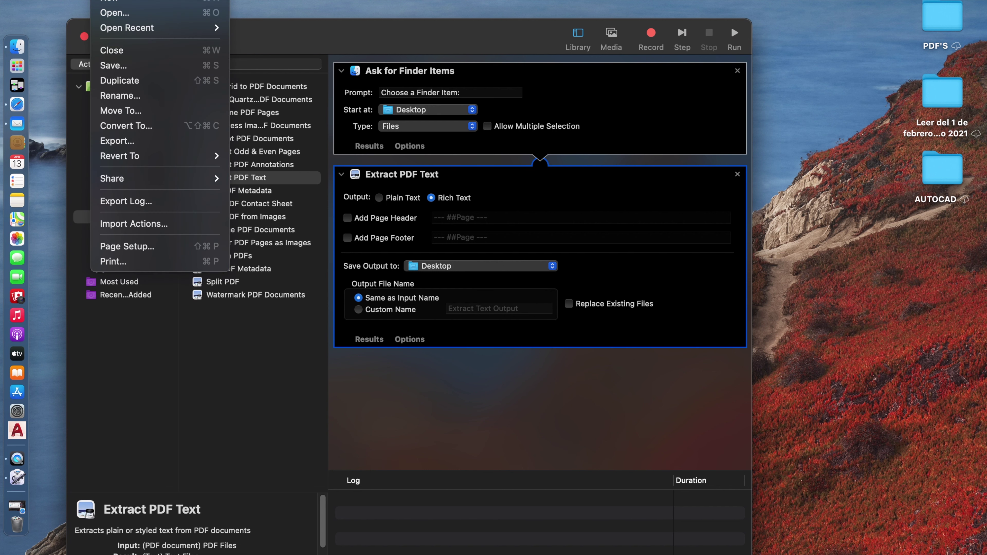
pyautogui.click(152, 67)
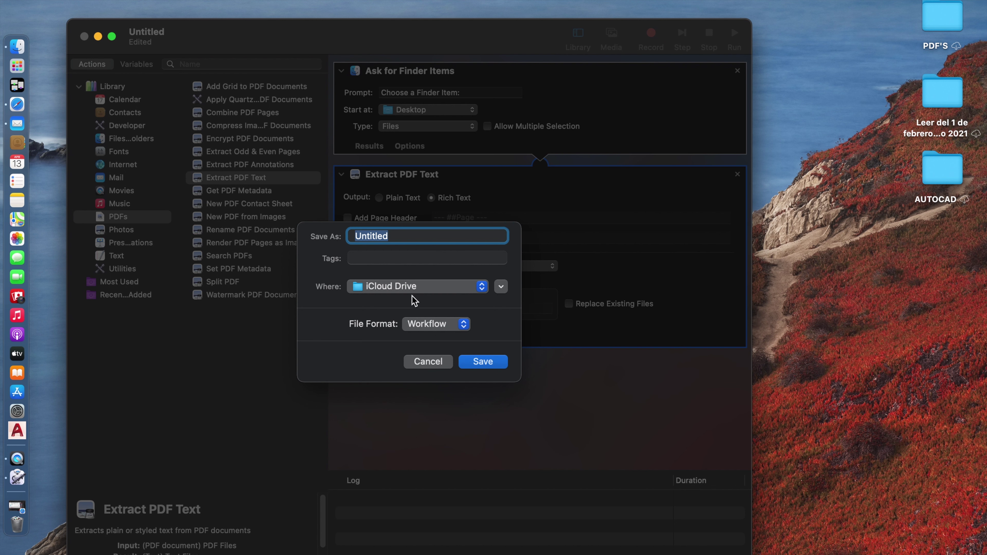
pyautogui.click(468, 330)
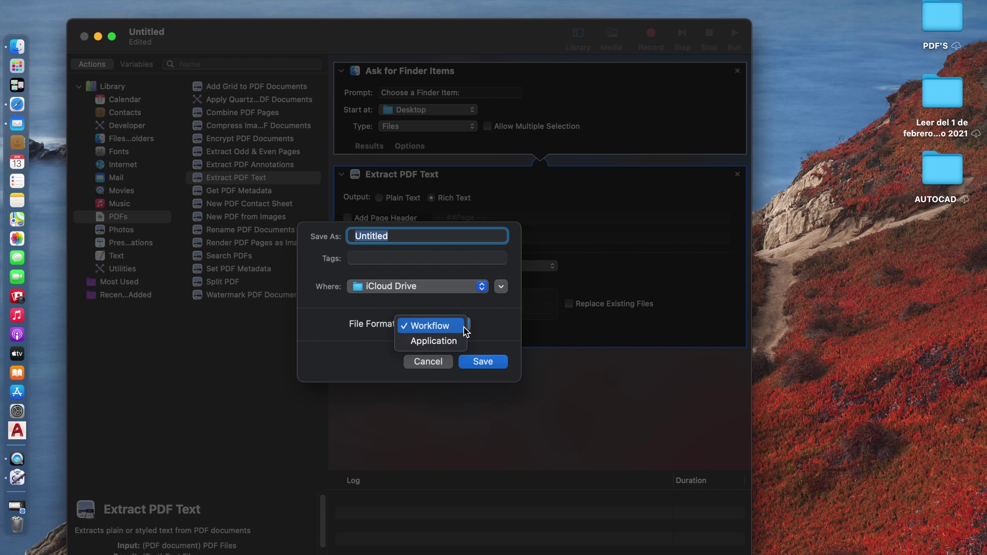
pyautogui.click(450, 341)
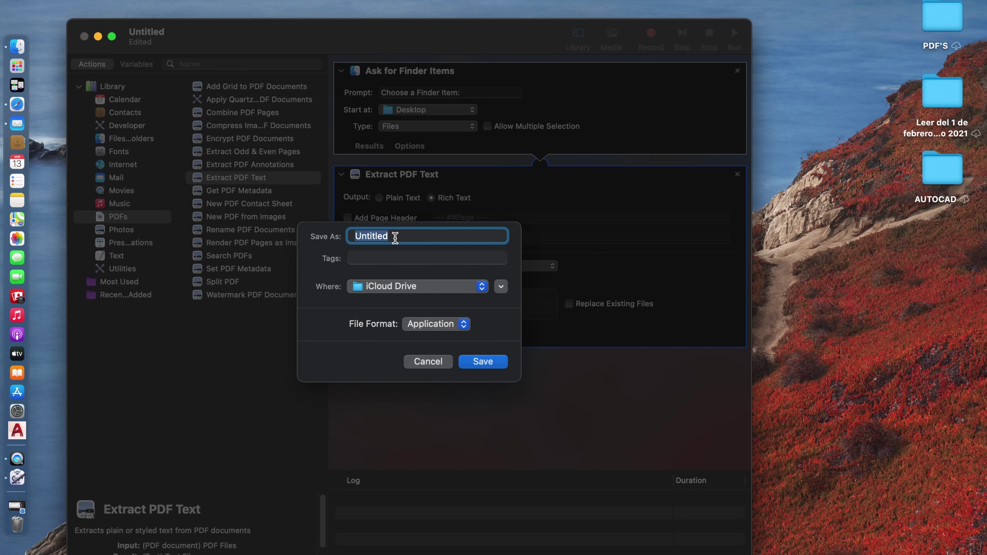
pyautogui.write('pdf')
pyautogui.write('a text')
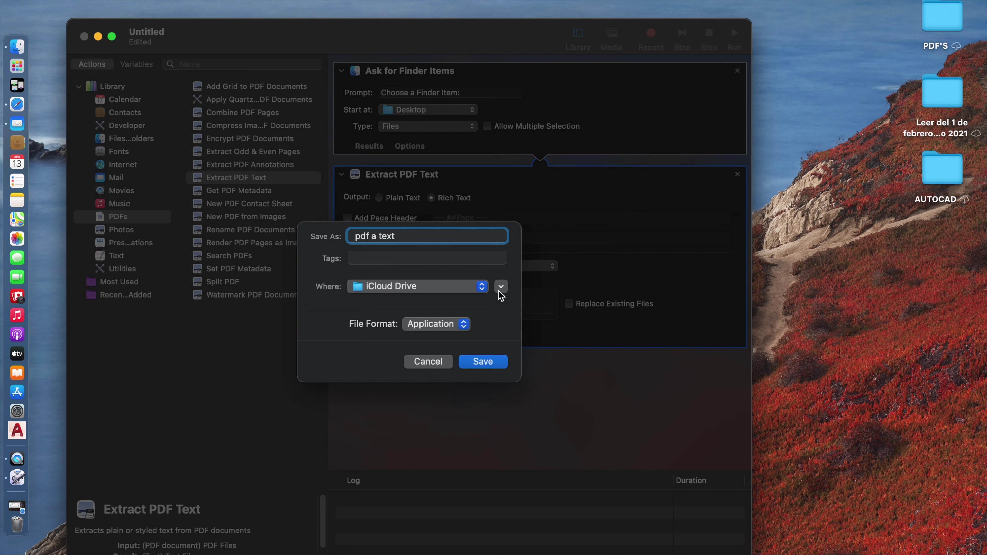
pyautogui.click(481, 286)
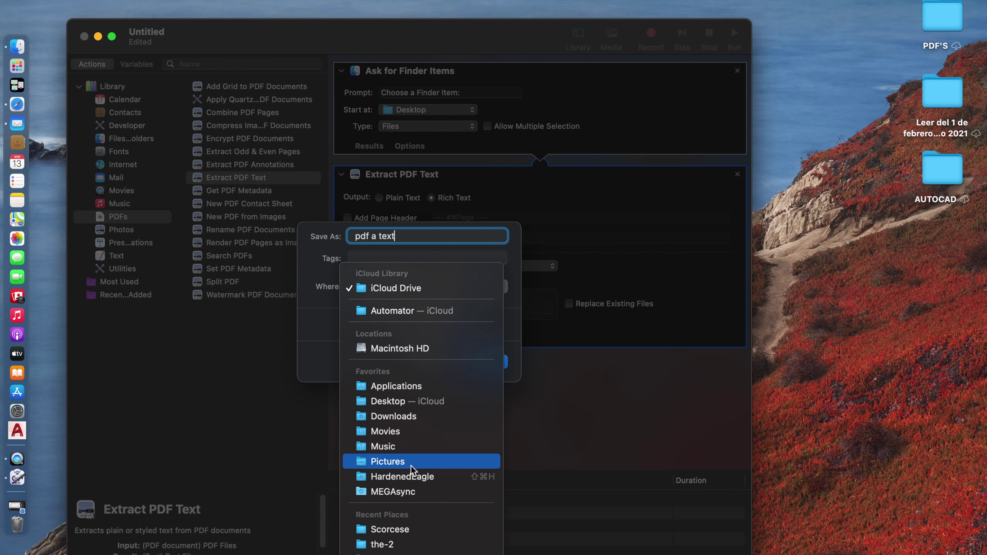
pyautogui.click(406, 404)
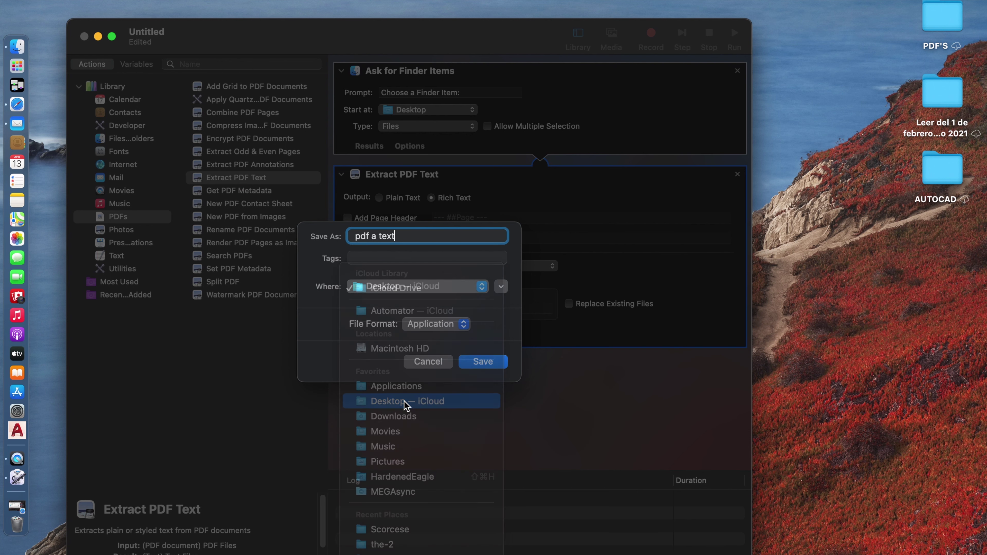
pyautogui.click(482, 362)
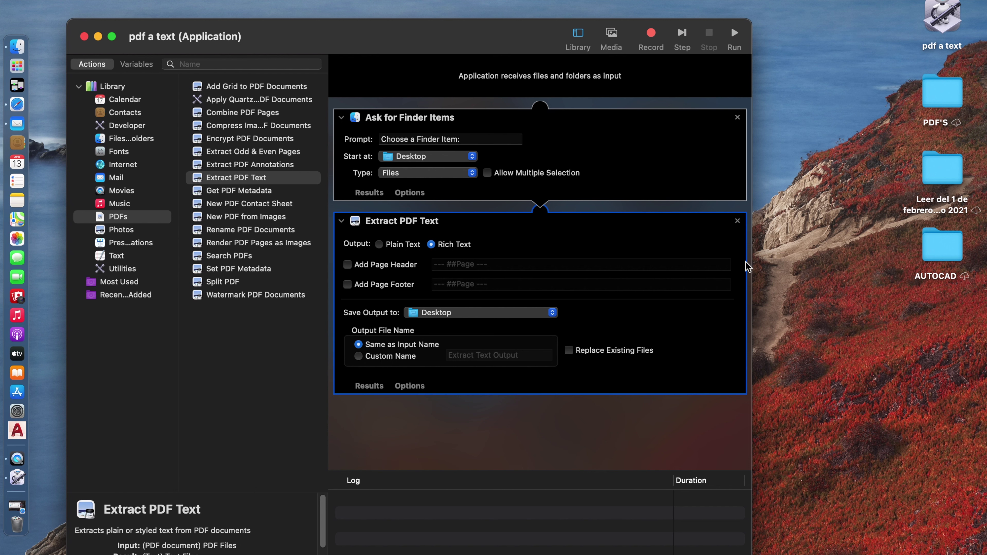
# Step: Close the workflow window, quit Automator and remove it from the Dock
pyautogui.click(84, 37)
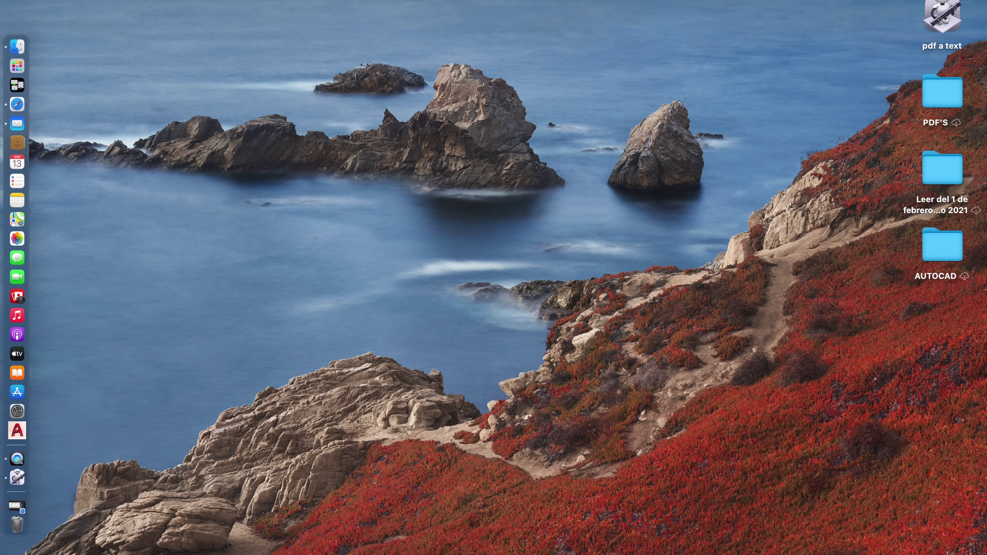
pyautogui.click(49, 5)
pyautogui.click(83, 150)
pyautogui.click(19, 484)
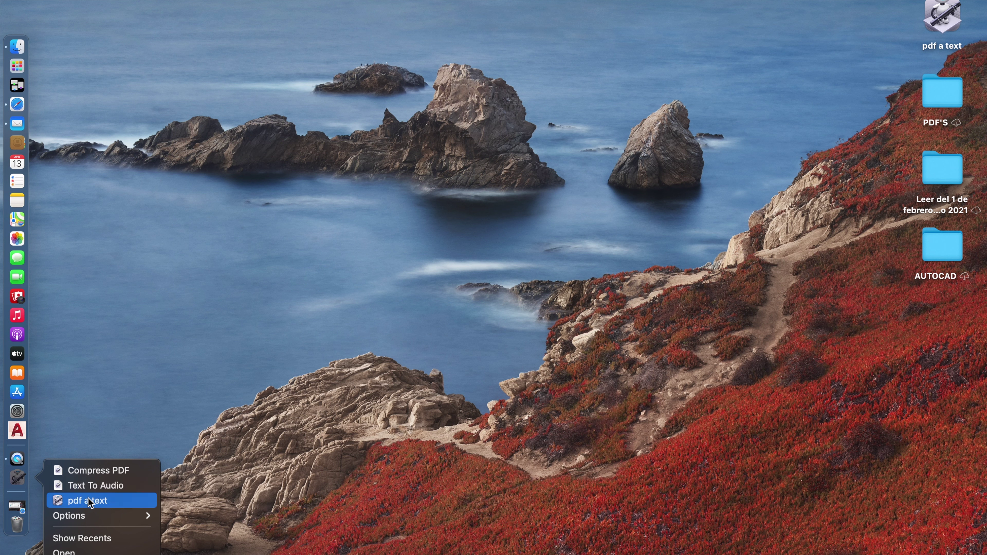
pyautogui.moveTo(110, 516)
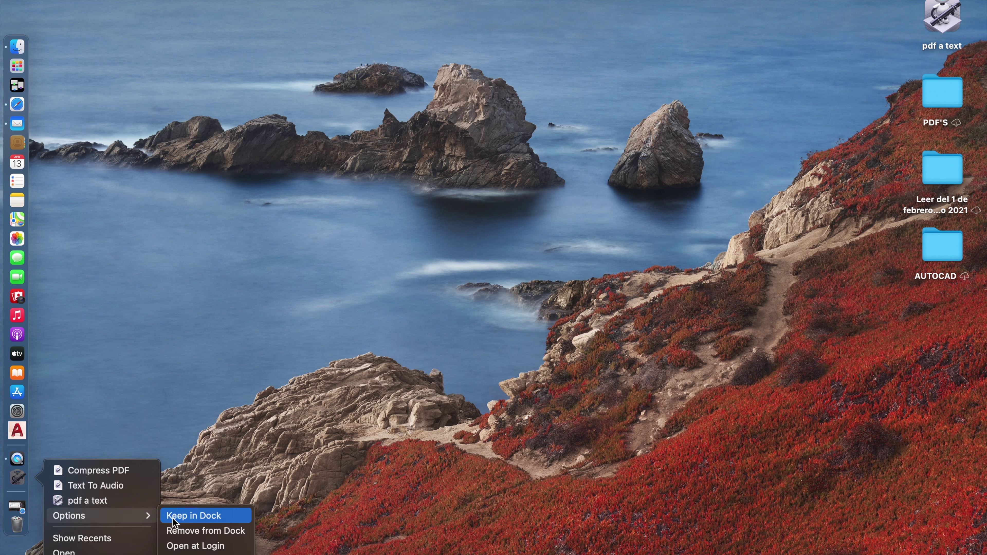
pyautogui.click(186, 532)
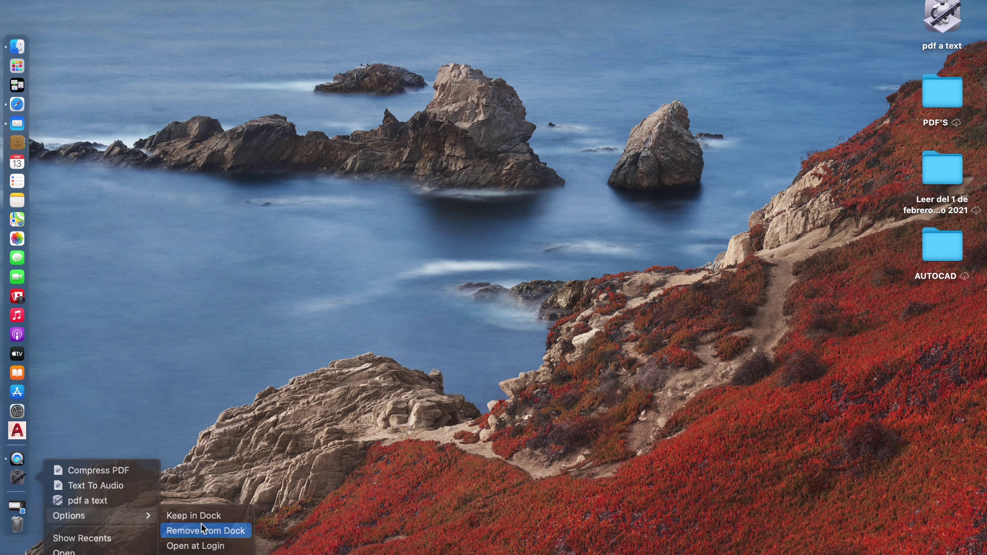
# Step: Launch the pdf a text application from the desktop and browse to the ULTIMATE LIBRARY folder in iCloud Drive
pyautogui.click(945, 15)
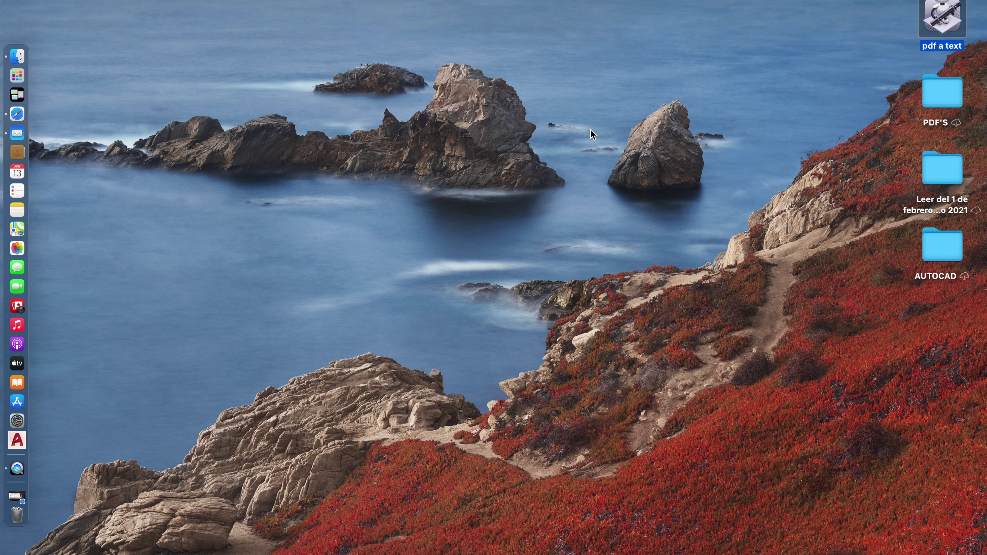
pyautogui.press('super+o')
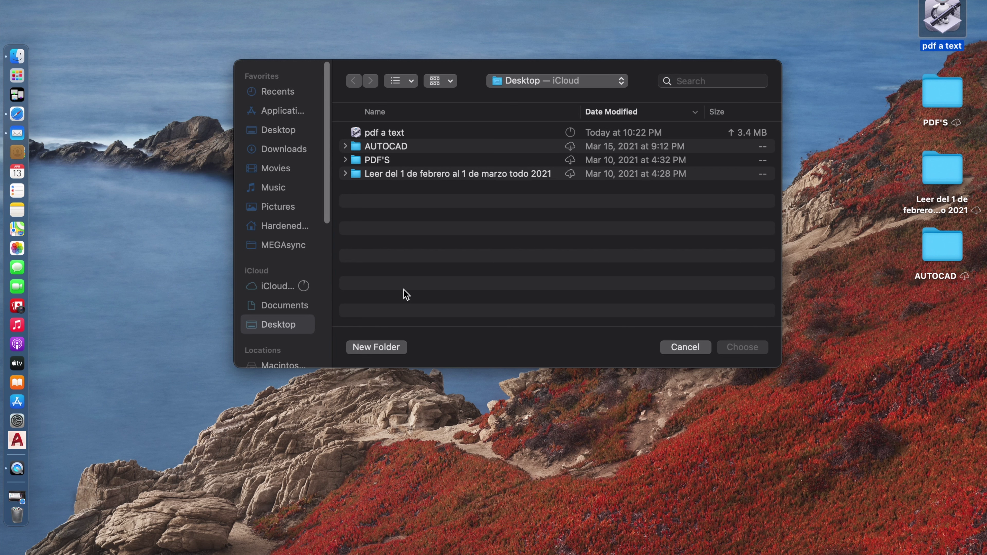
pyautogui.click(292, 286)
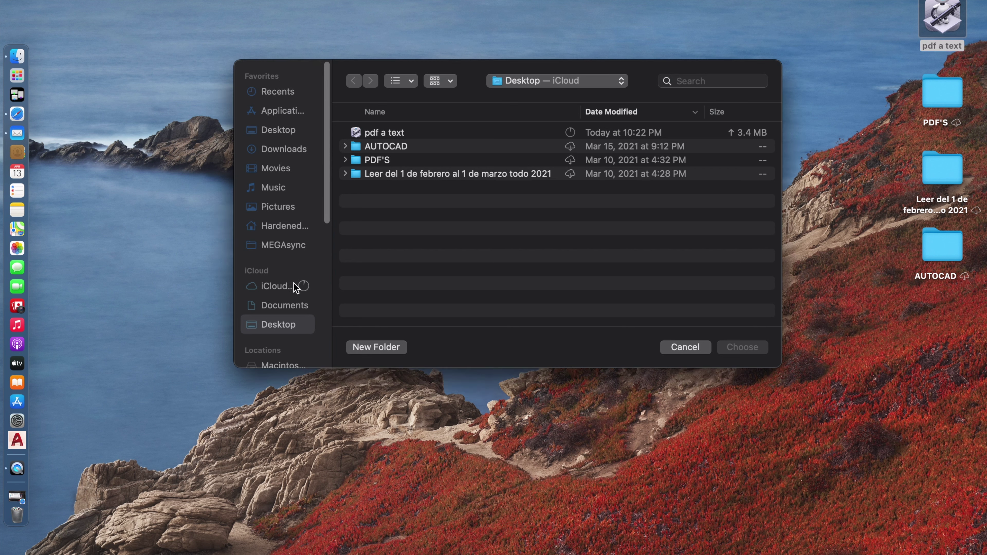
pyautogui.scroll(-5, 457, 260)
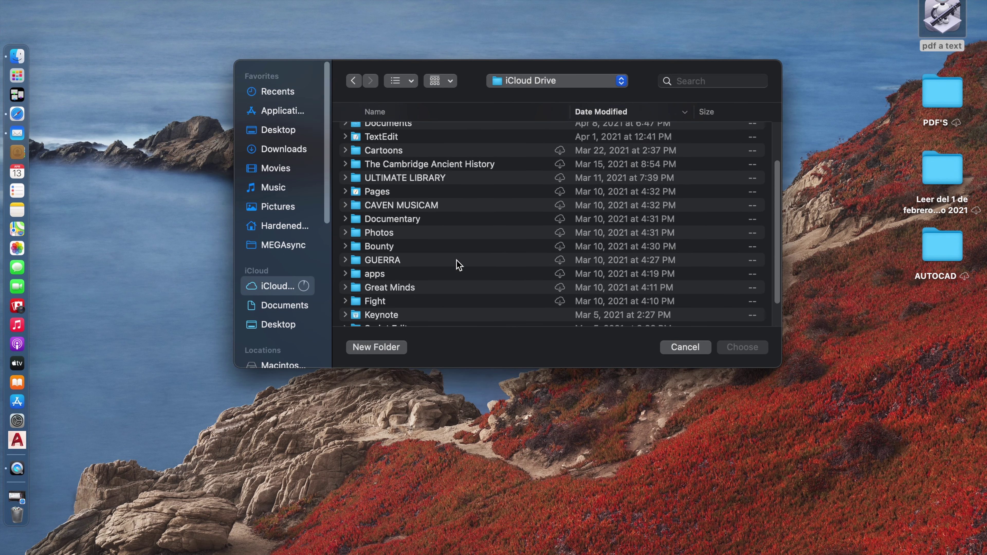
pyautogui.scroll(5, 456, 260)
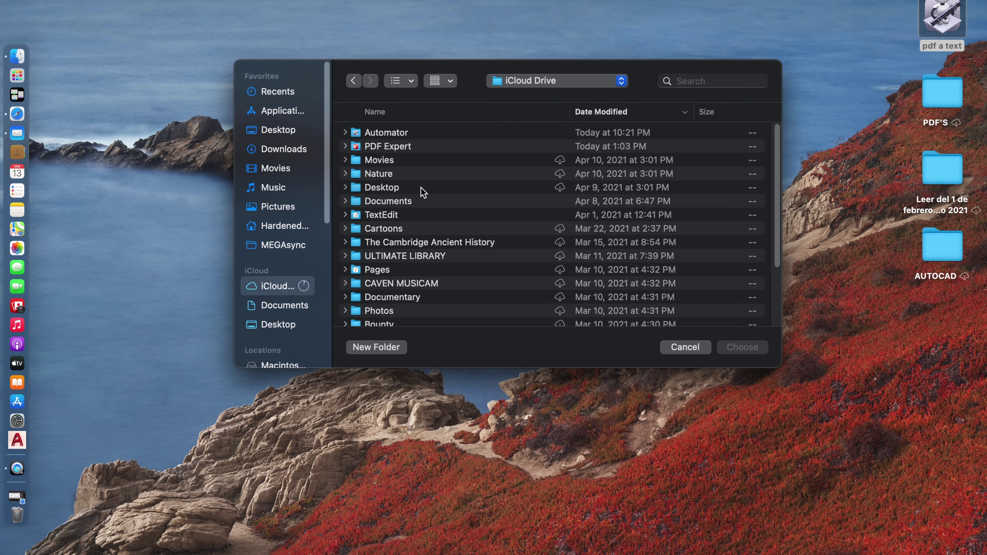
pyautogui.doubleClick(387, 257)
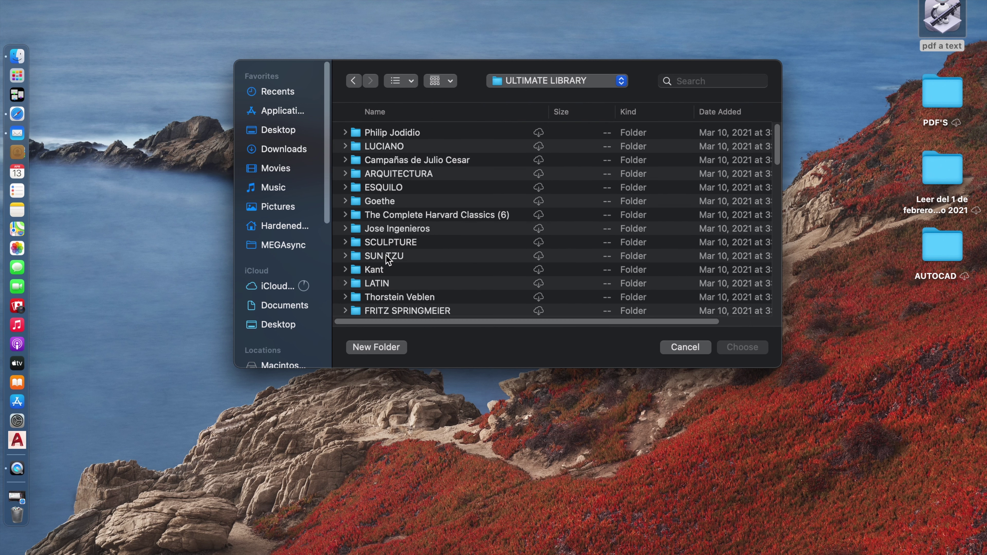
# Step: Find the Arthur Schopenhauer folder within ULTIMATE LIBRARY and open it
pyautogui.scroll(-15, 491, 256)
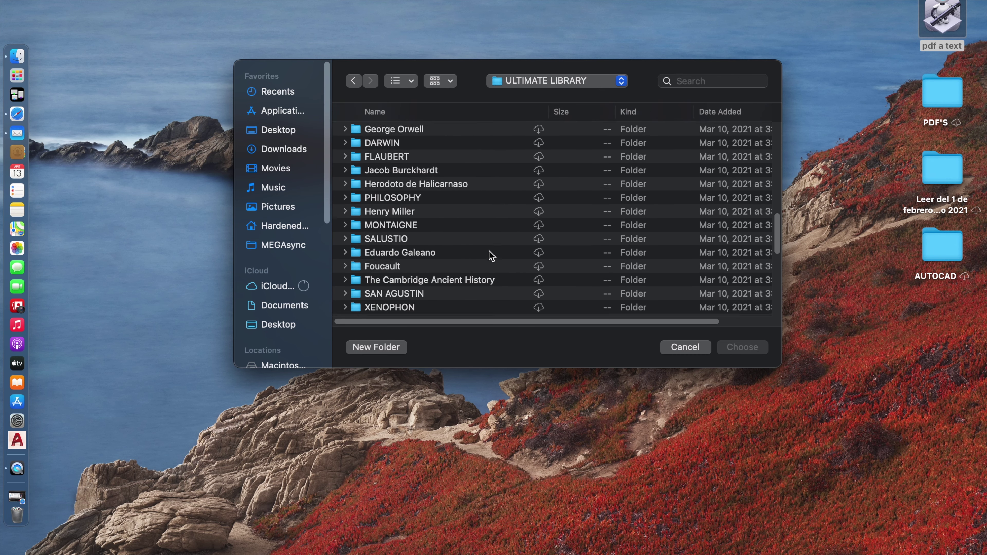
pyautogui.scroll(-10, 491, 256)
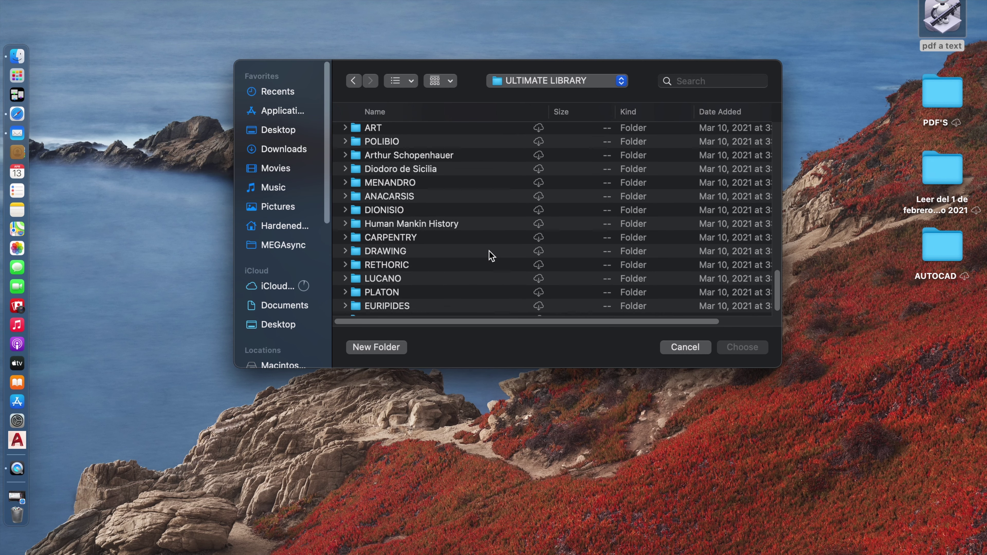
pyautogui.scroll(5, 492, 256)
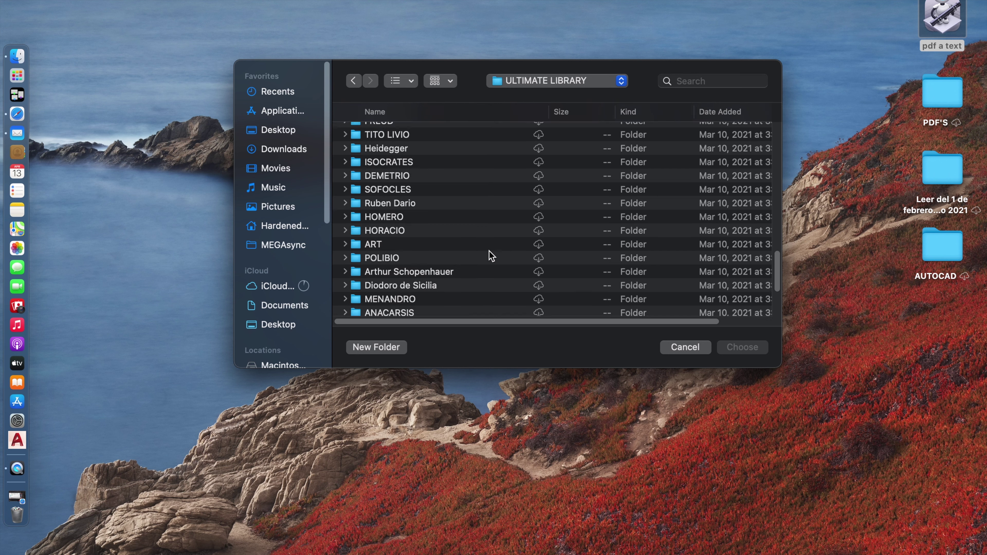
pyautogui.scroll(6, 417, 206)
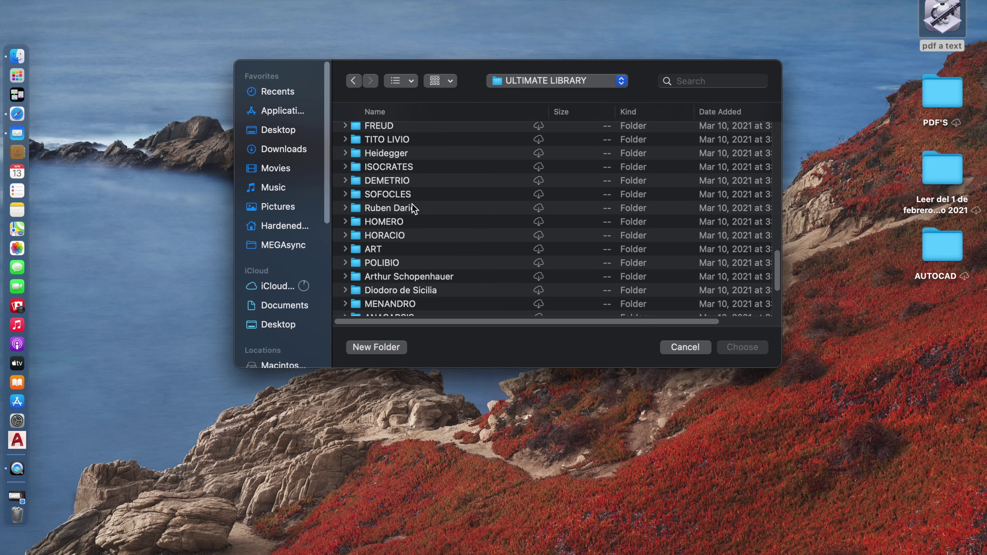
pyautogui.scroll(-3, 414, 209)
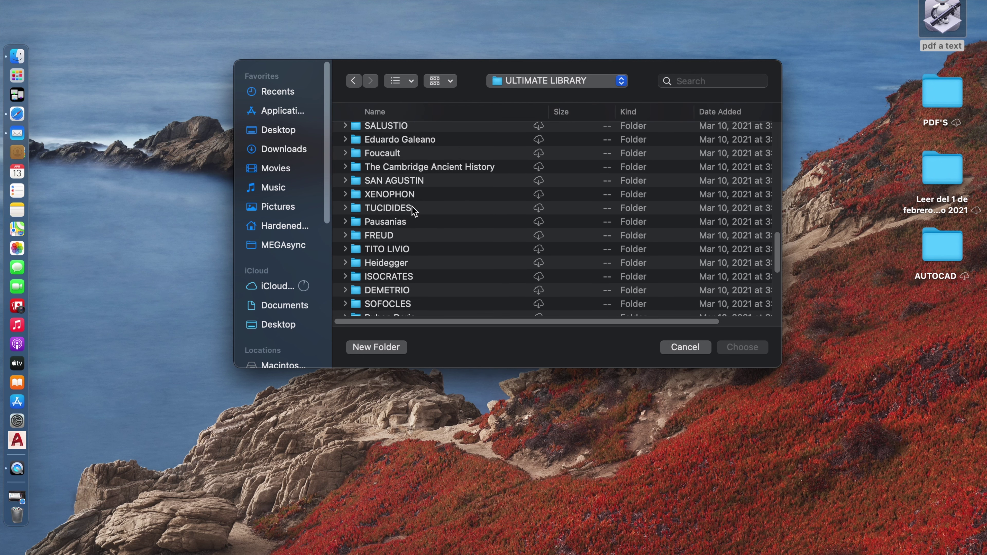
pyautogui.scroll(-2, 414, 210)
pyautogui.scroll(-2, 413, 210)
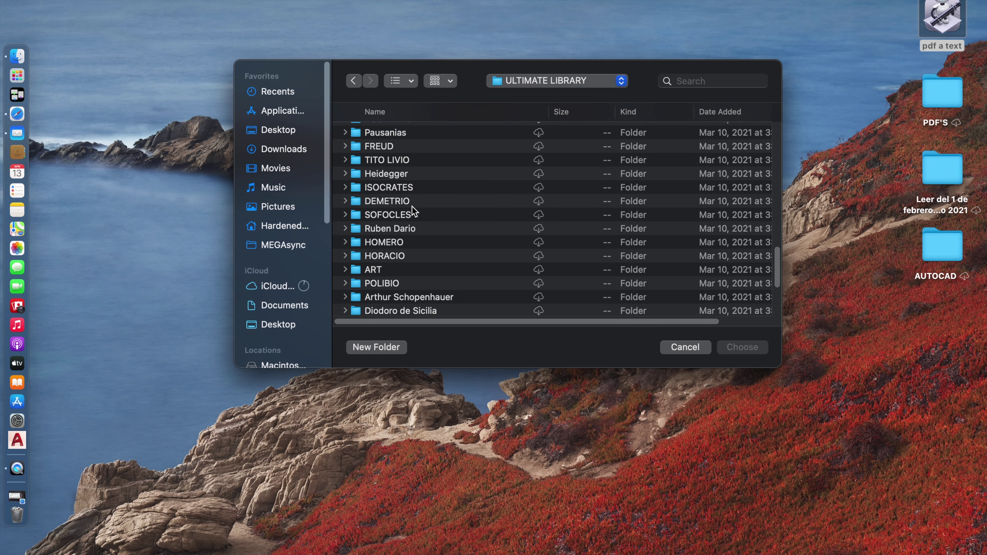
pyautogui.click(427, 297)
pyautogui.doubleClick(428, 298)
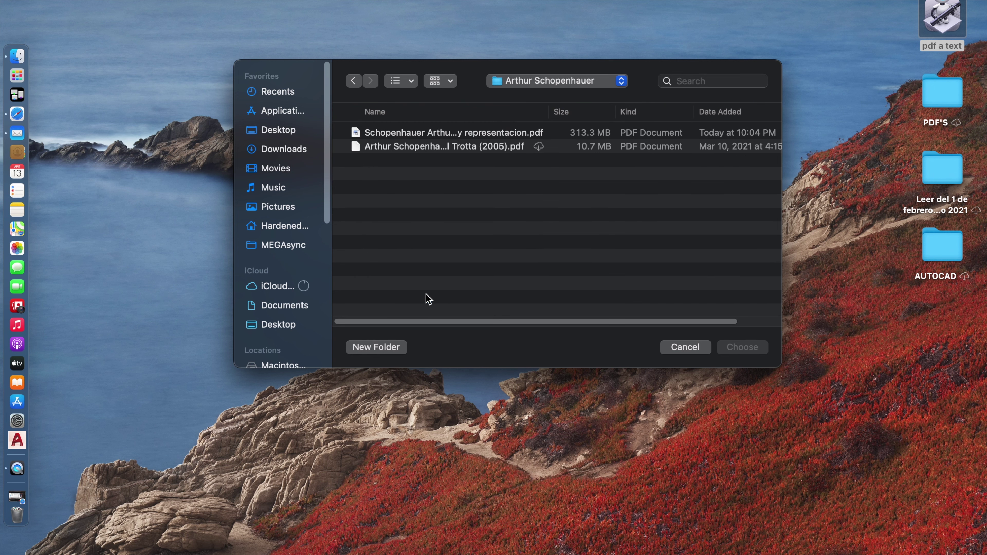
# Step: Choose the 313.3 MB Schopenhauer PDF for text extraction and open the resulting RTF file from the desktop
pyautogui.click(530, 135)
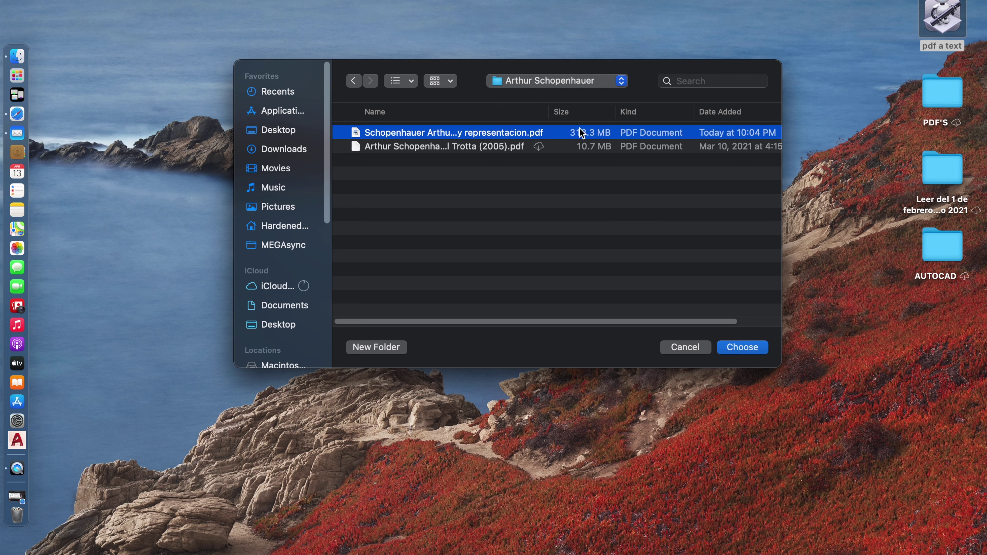
pyautogui.click(743, 348)
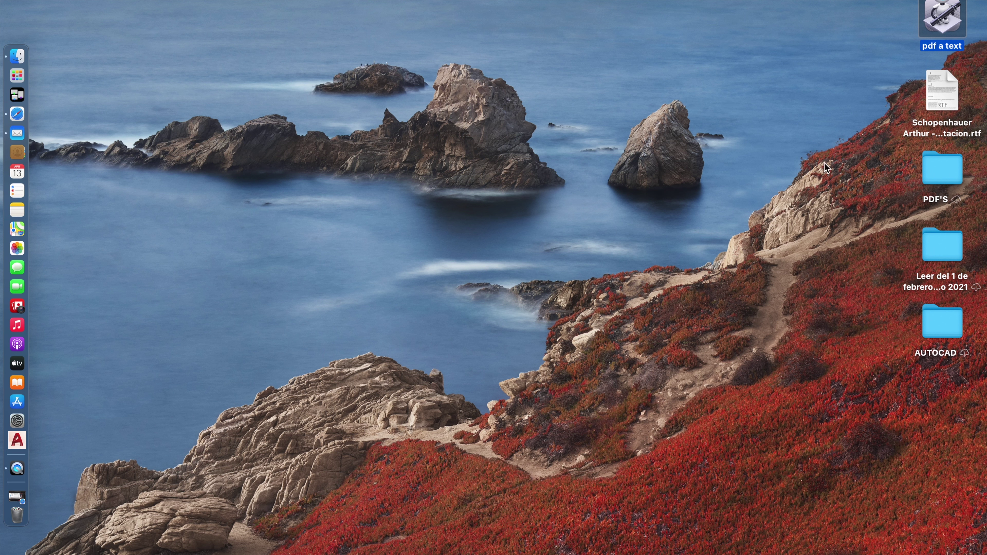
pyautogui.click(938, 85)
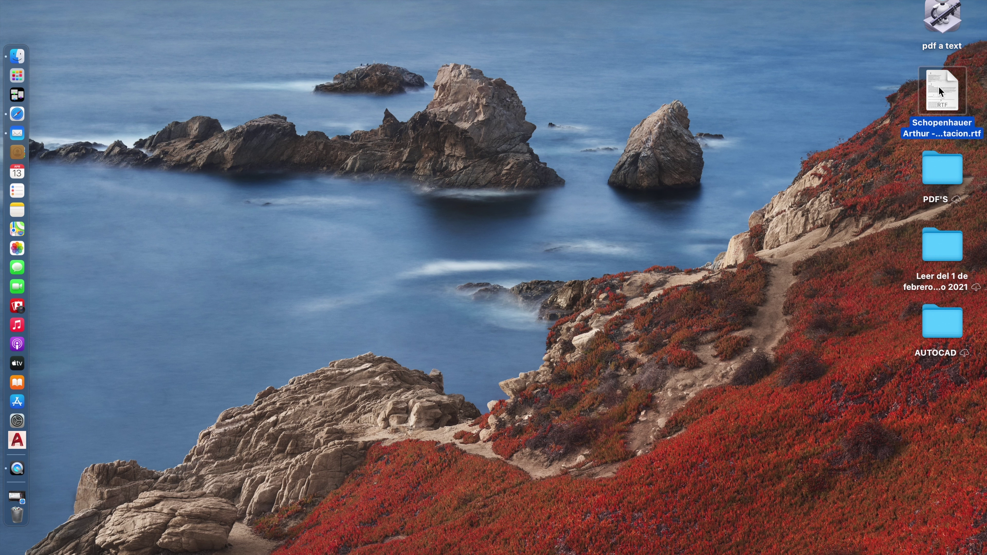
pyautogui.doubleClick(939, 86)
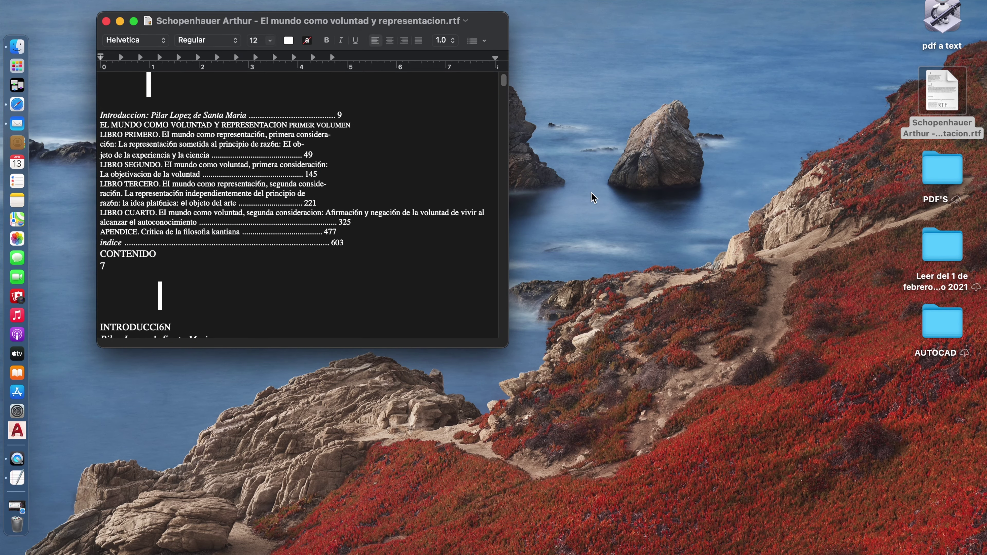
# Step: Look through the extracted text of "Schopenhauer Arthur - El mundo como voluntad y representacion.rtf" and close the document
pyautogui.scroll(-4, 351, 148)
pyautogui.scroll(-15, 352, 147)
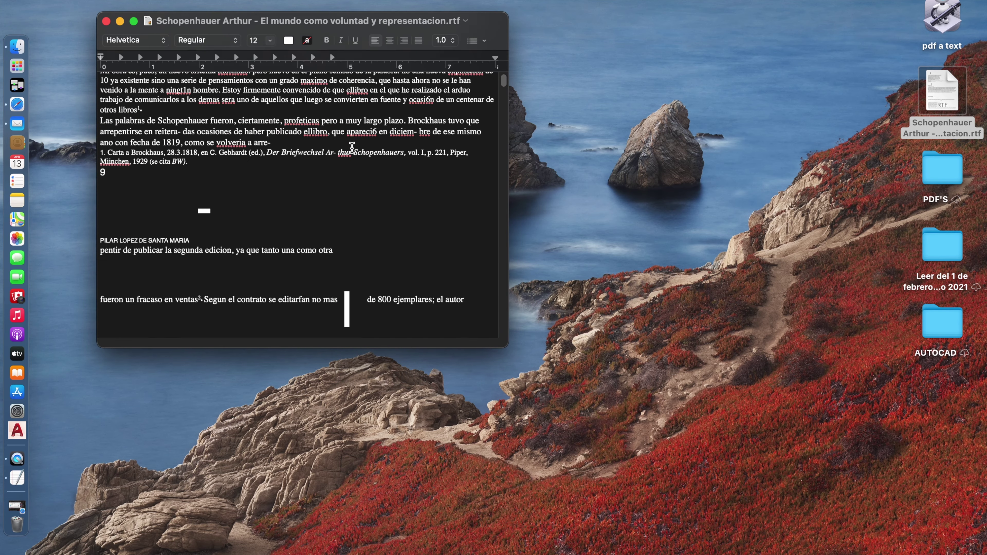
pyautogui.scroll(-20, 352, 147)
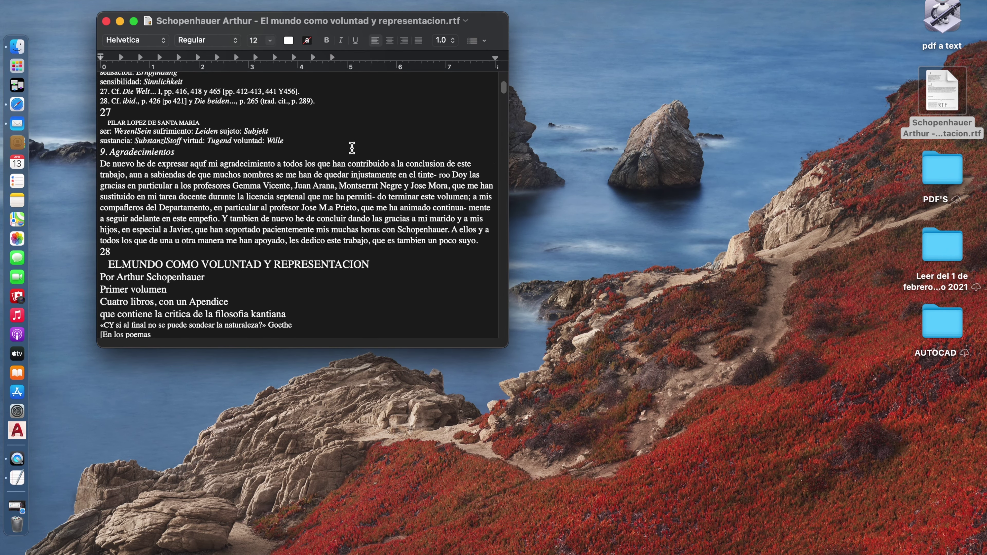
pyautogui.scroll(10, 352, 148)
pyautogui.scroll(20, 351, 148)
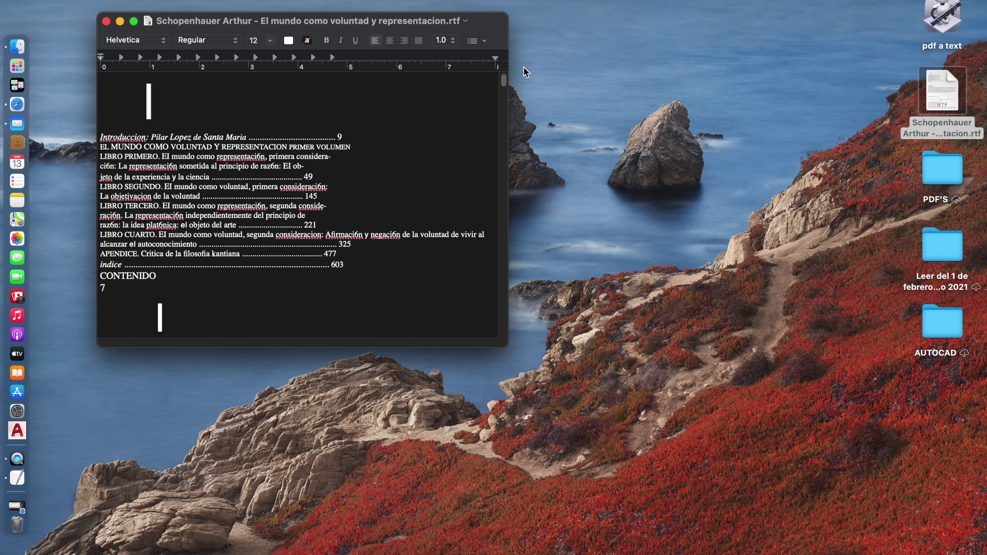
pyautogui.press('super+w')
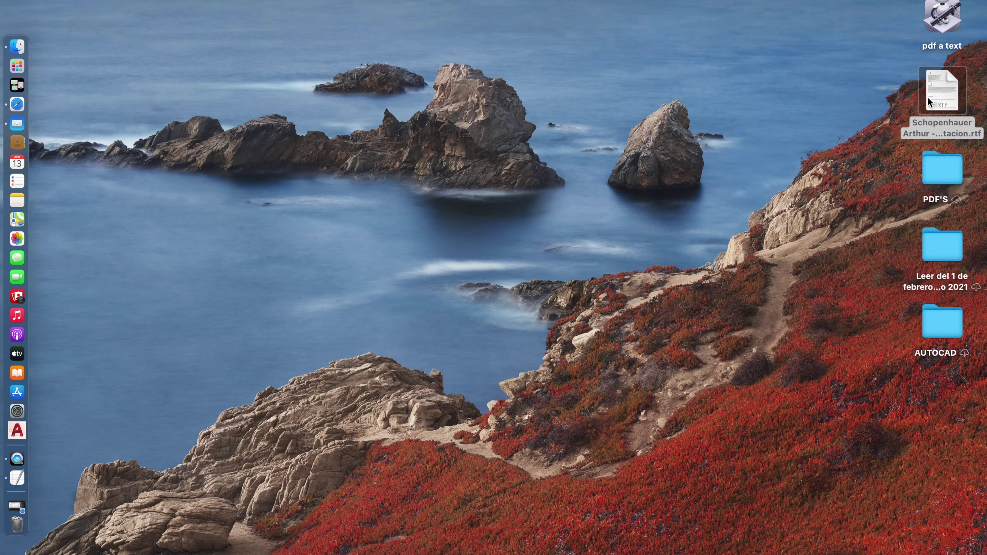
# Step: Check the size of the extracted RTF file in its file information, and close the information window
pyautogui.rightClick(946, 89)
pyautogui.click(729, 159)
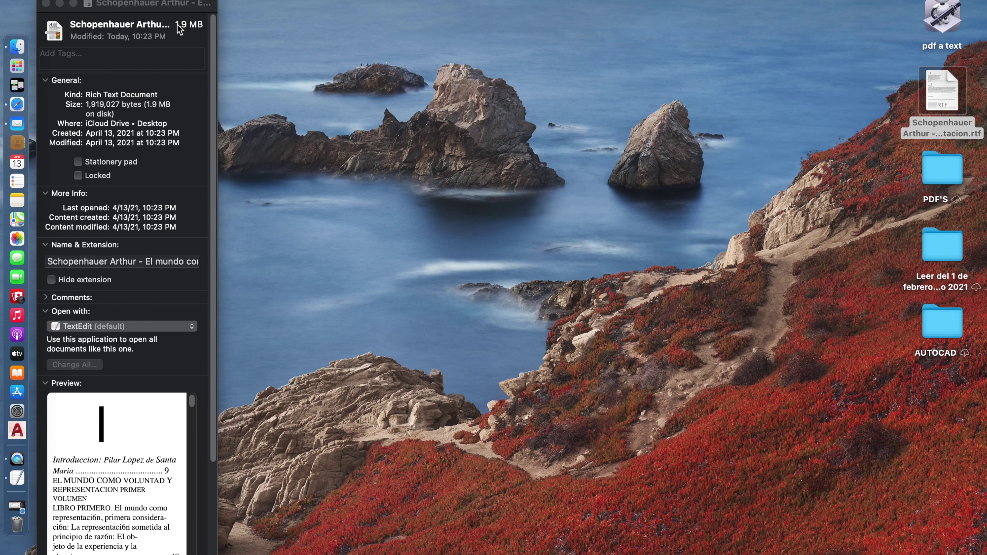
pyautogui.click(46, 4)
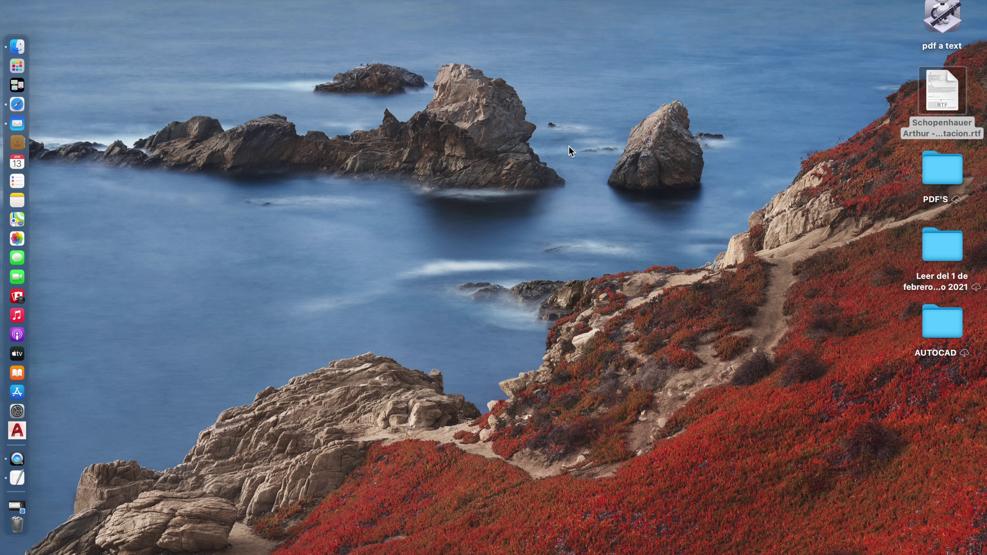
# Step: Switch to Chrome in full screen and open Google Translate through the earlier "google translate" search
pyautogui.click(17, 517)
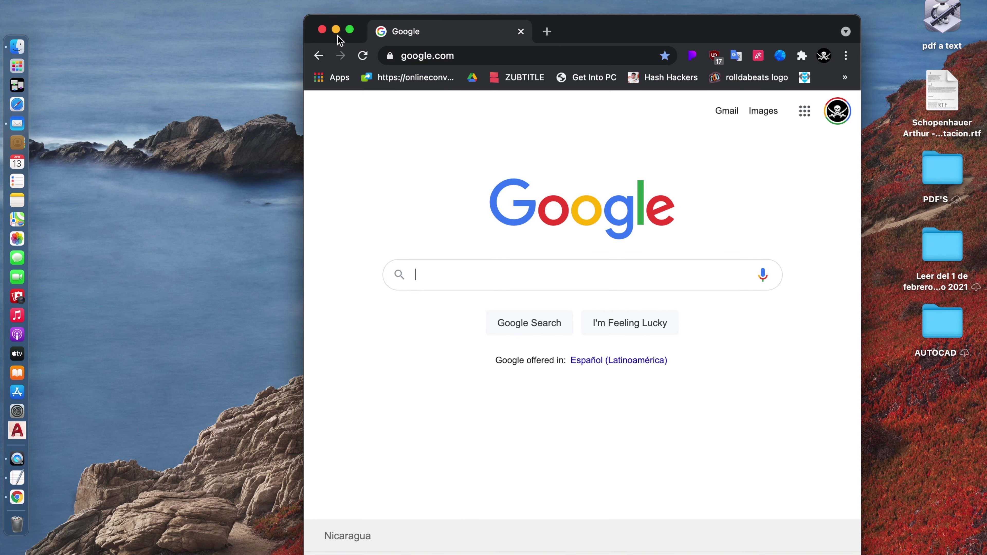
pyautogui.click(349, 29)
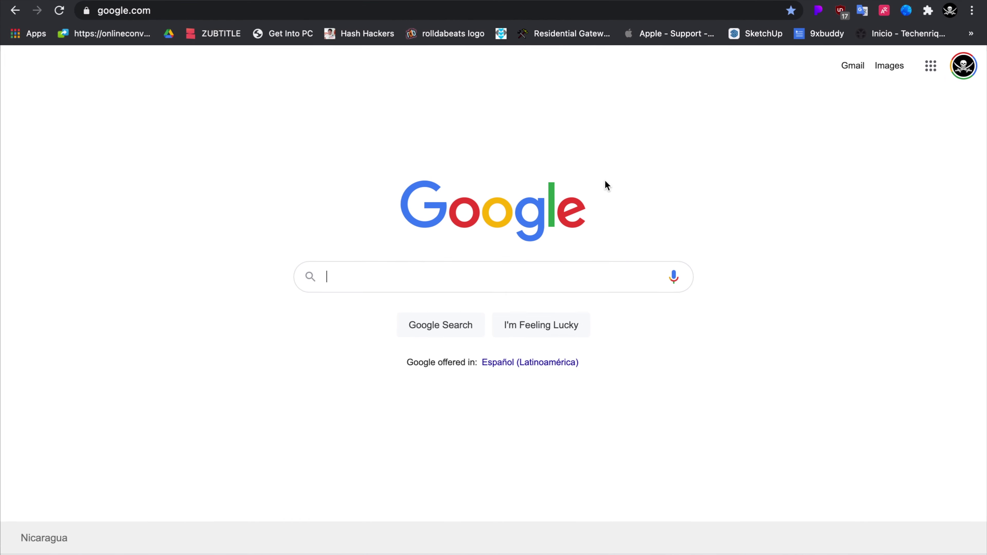
pyautogui.click(401, 282)
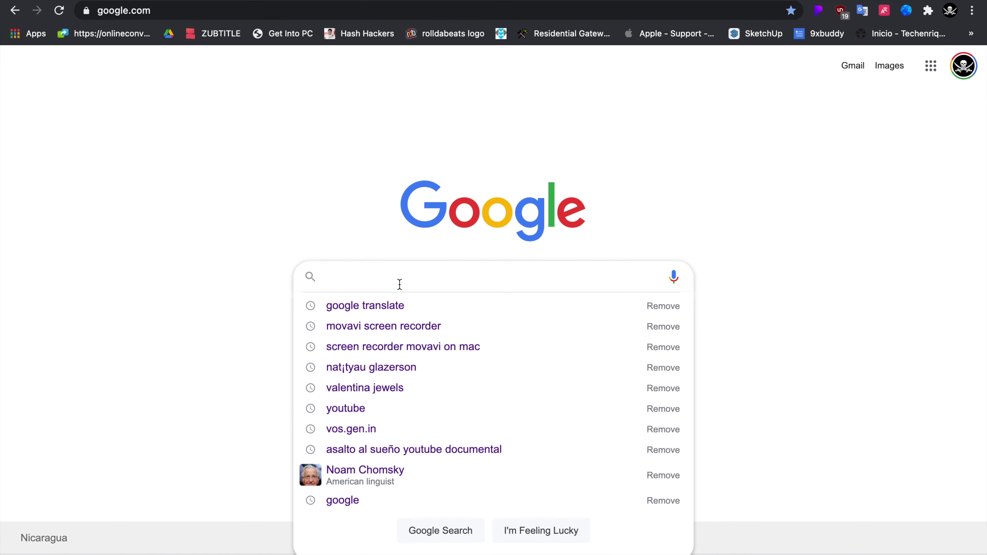
pyautogui.click(401, 306)
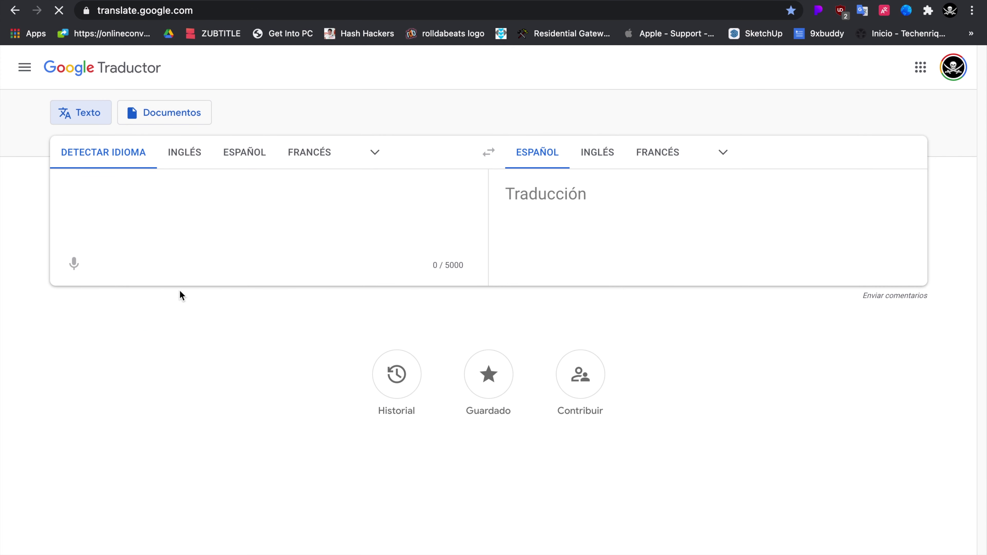
# Step: Upload "Schopenhauer Arthur - El mundo como voluntad y representacion.rtf" from the Desktop for document translation
pyautogui.click(190, 116)
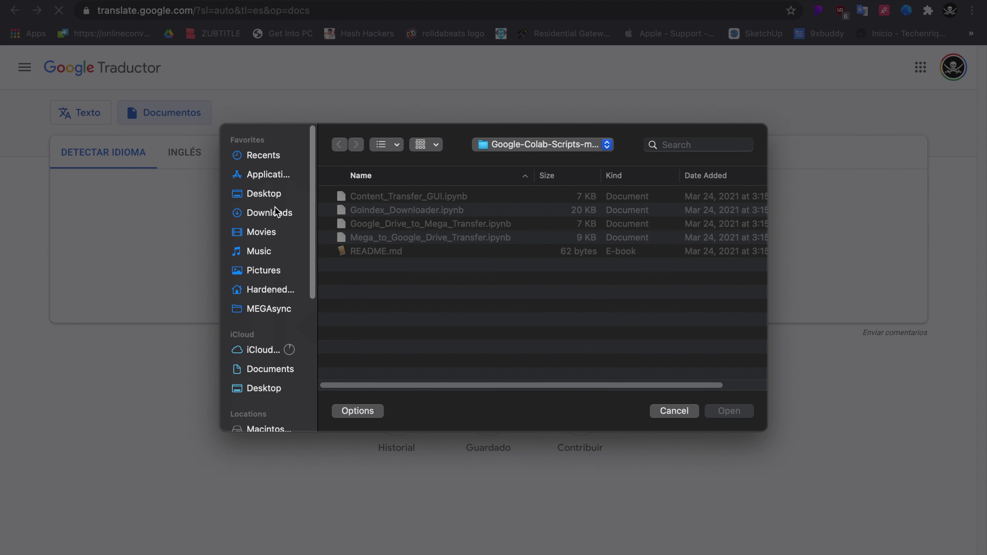
pyautogui.click(257, 194)
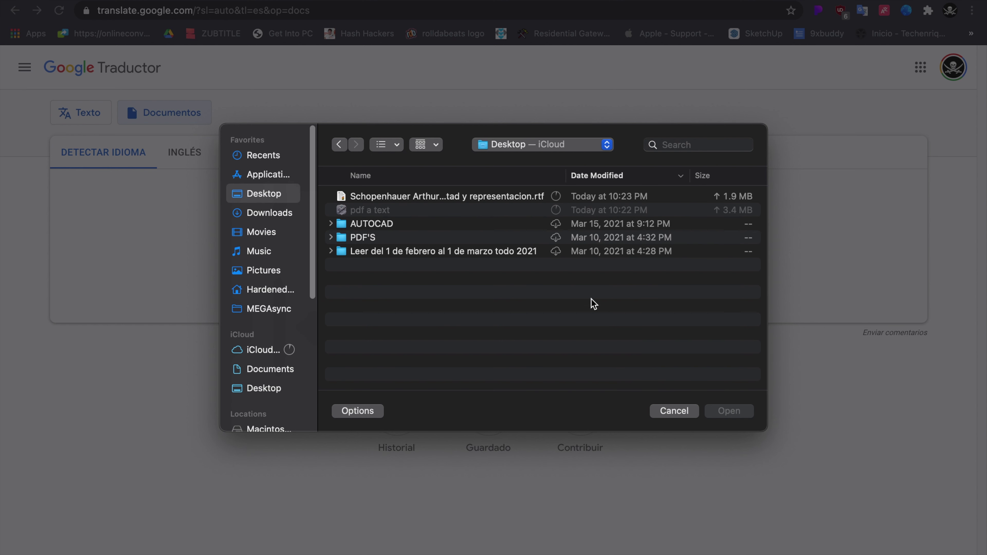
pyautogui.click(419, 198)
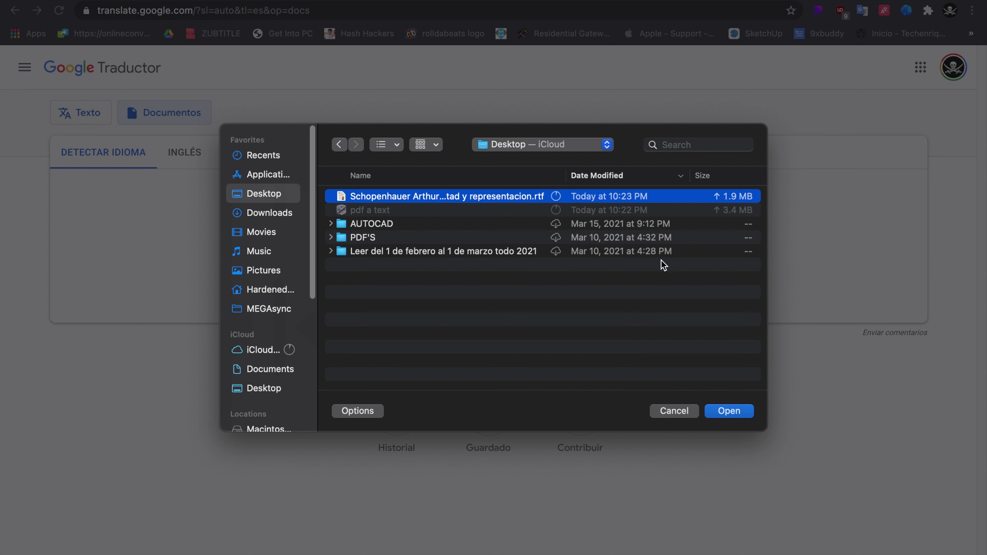
pyautogui.click(733, 412)
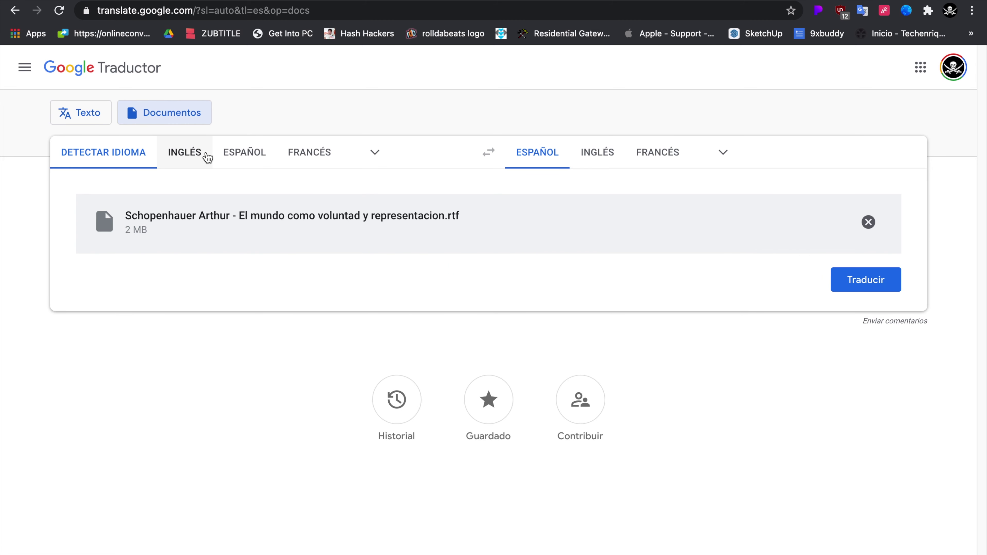
# Step: Translate the uploaded document from Spanish (Español) to English (Inglés)
pyautogui.click(225, 158)
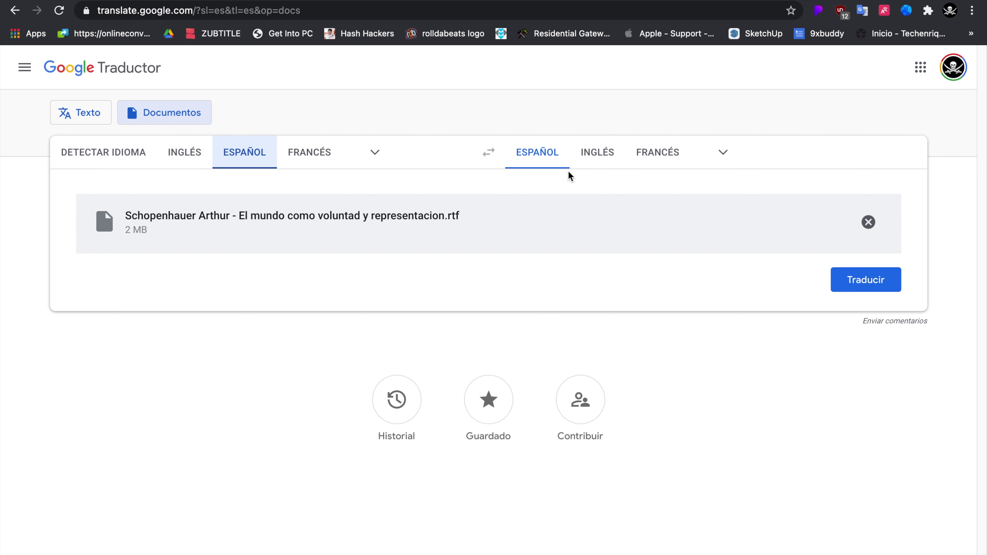
pyautogui.click(592, 165)
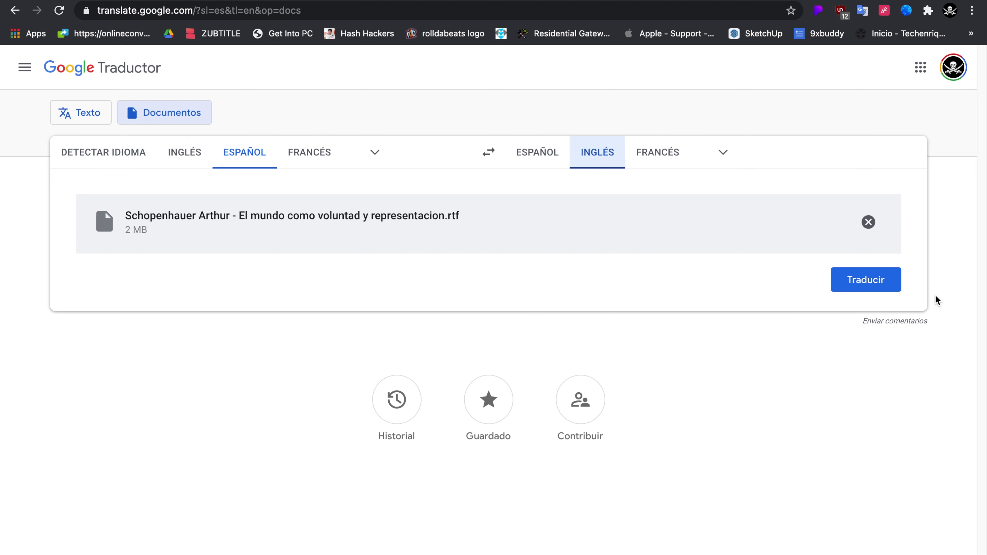
pyautogui.click(876, 288)
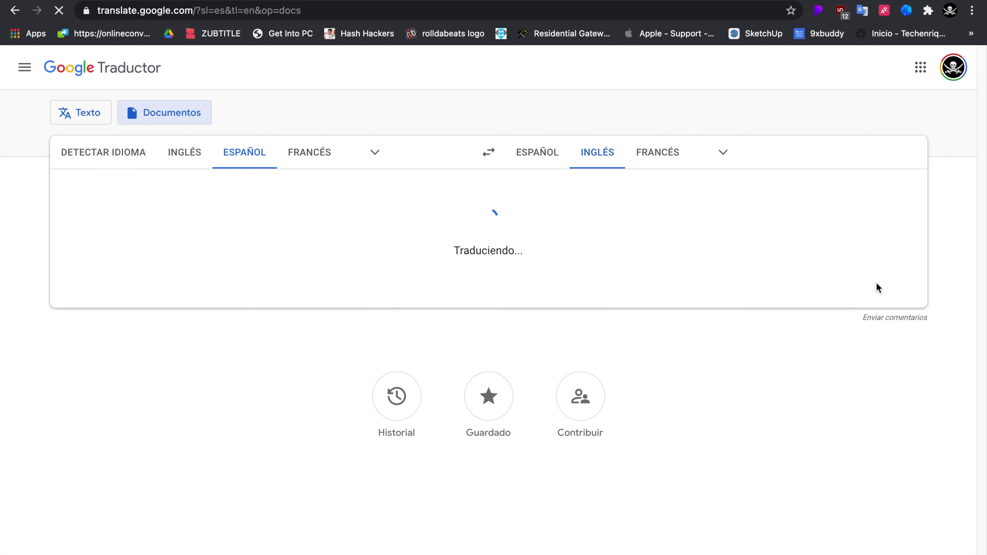
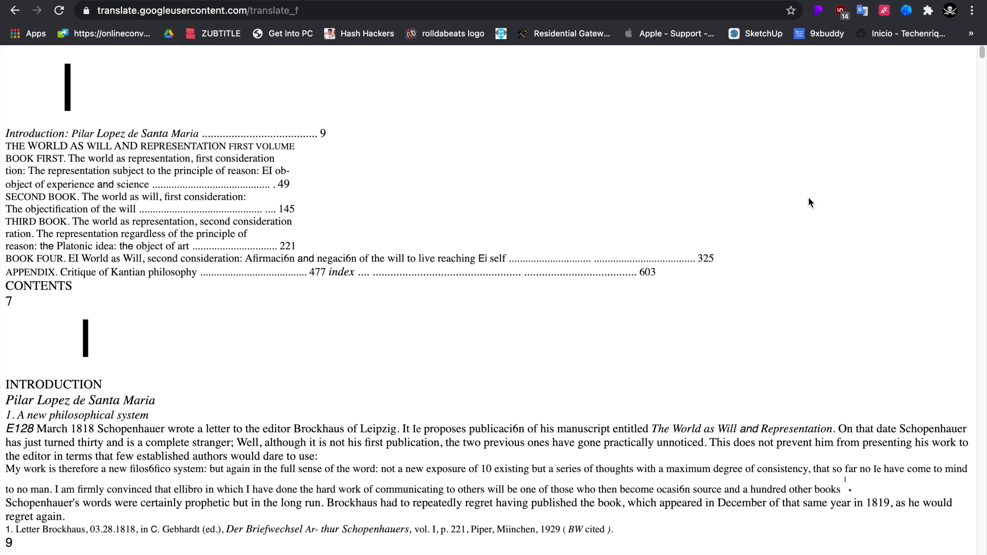
# Step: Read through the English translation of the book, examining the introduction and prefaces for text quality
pyautogui.scroll(-3, 809, 199)
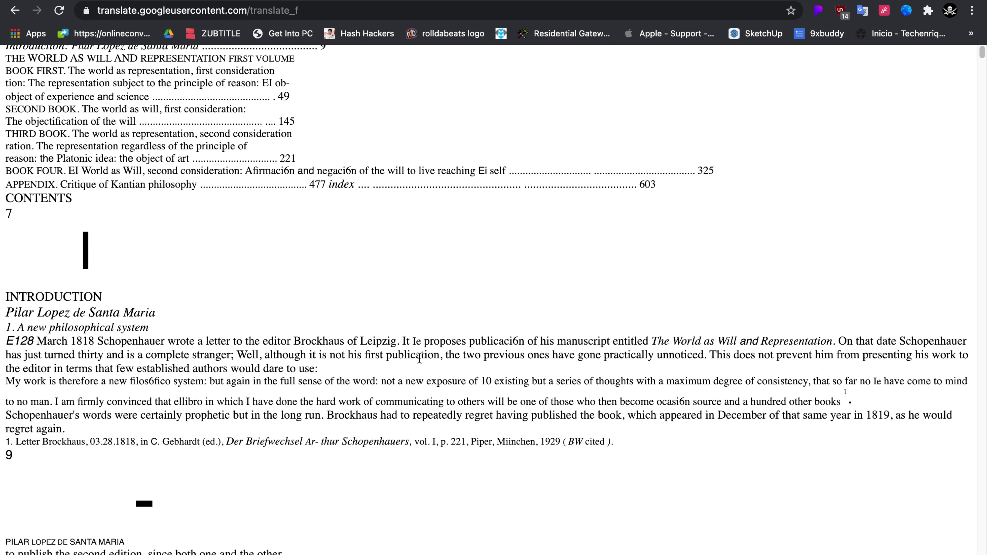
pyautogui.scroll(-3, 683, 282)
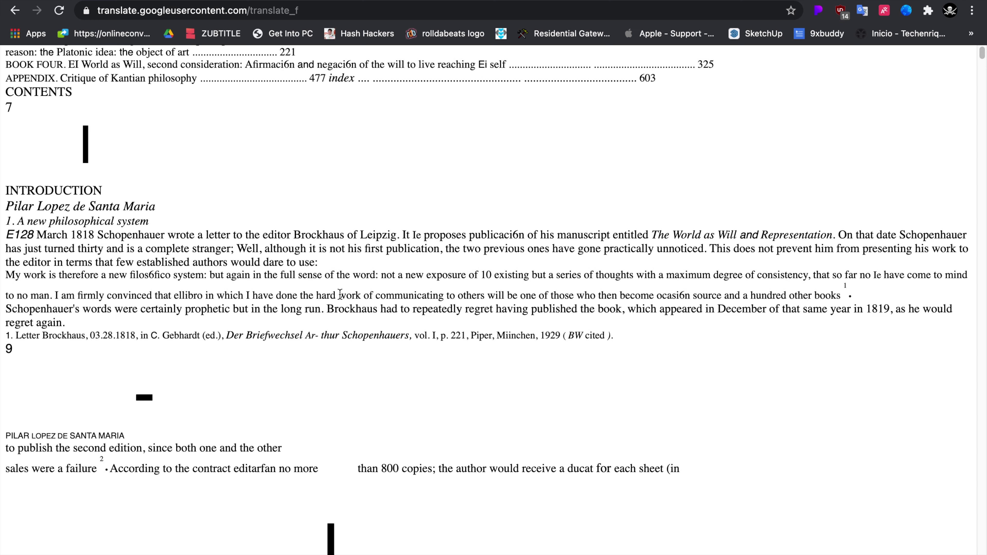
pyautogui.scroll(-10, 340, 294)
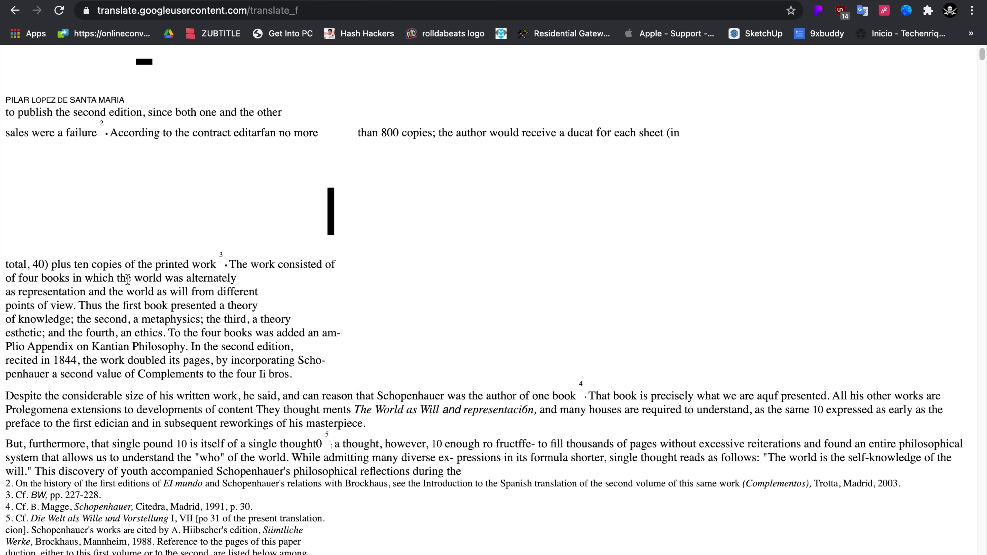
pyautogui.moveTo(173, 281)
pyautogui.scroll(-11, 415, 284)
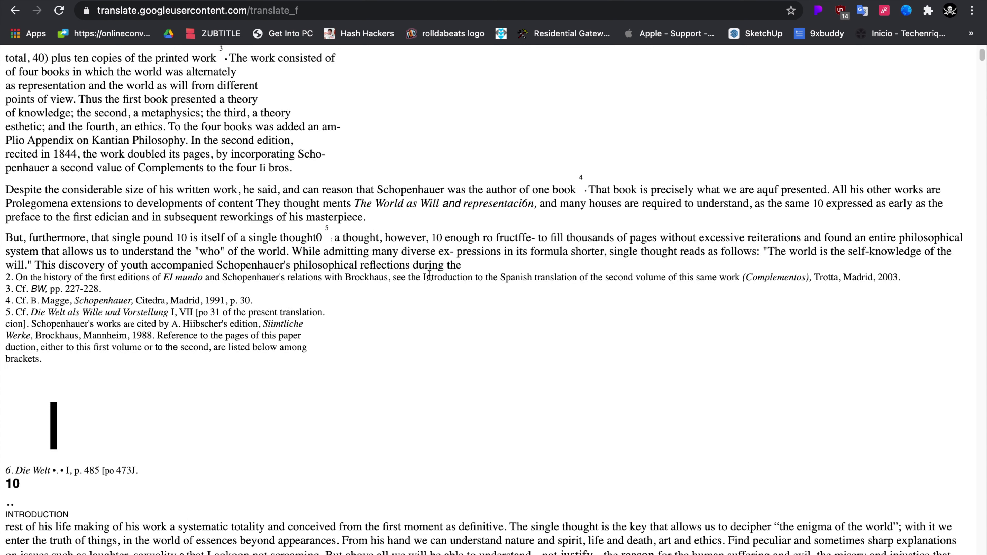
pyautogui.scroll(-5, 321, 280)
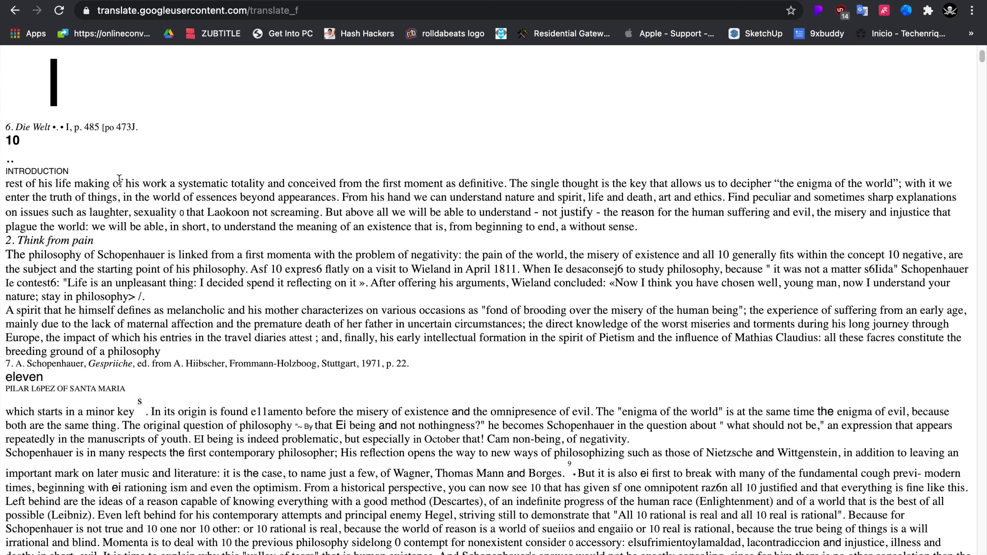
pyautogui.scroll(-8, 296, 254)
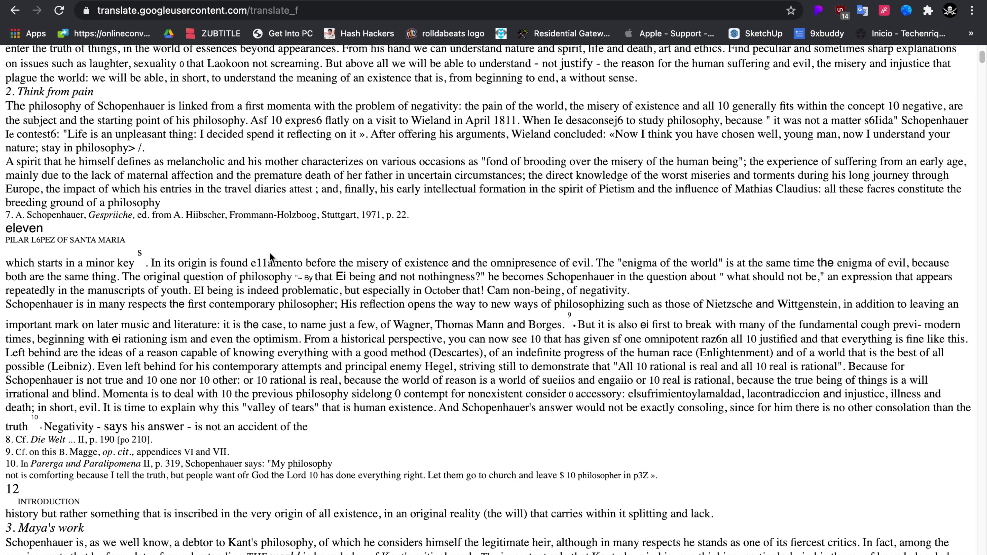
pyautogui.scroll(-14, 177, 217)
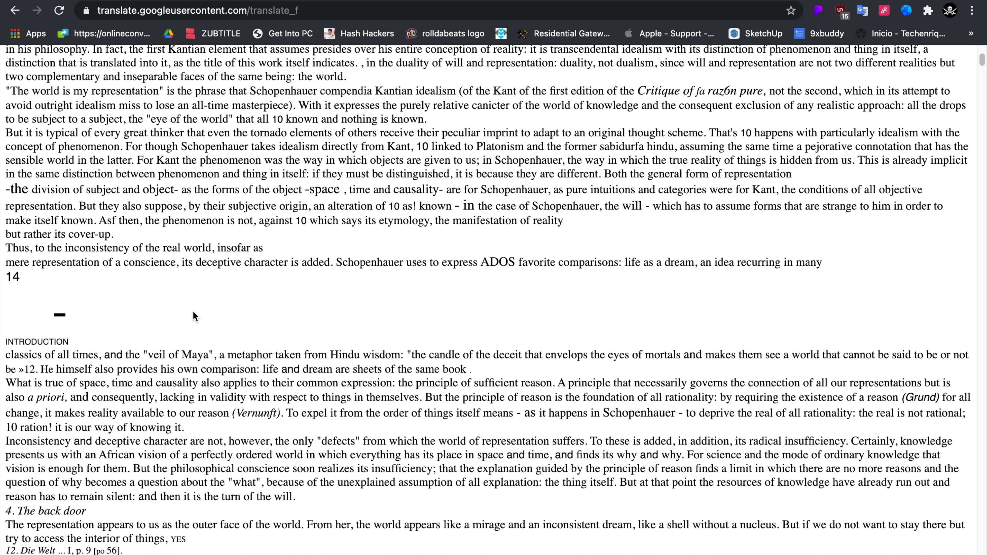
pyautogui.scroll(-5, 194, 317)
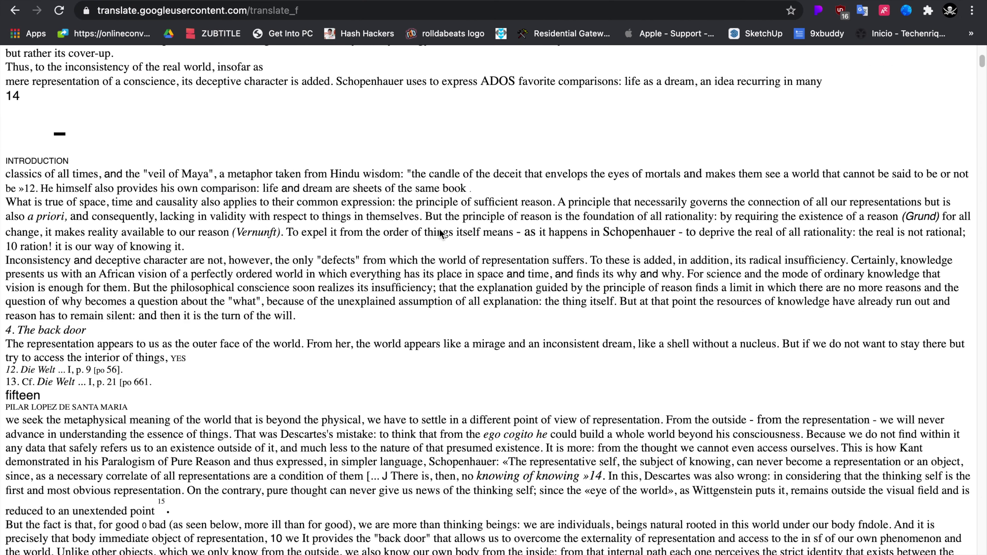
pyautogui.scroll(12, 788, 186)
pyautogui.scroll(-20, 786, 182)
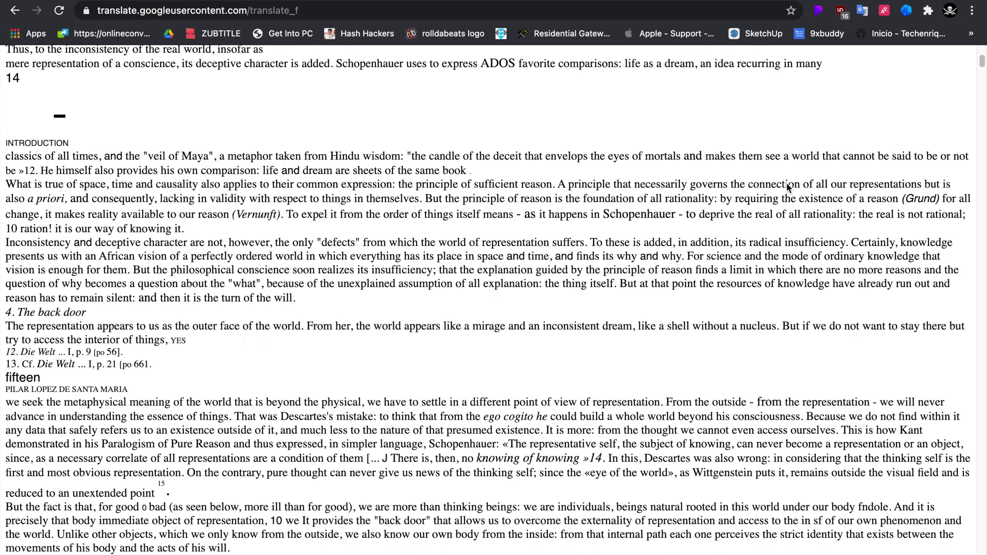
pyautogui.scroll(-20, 787, 182)
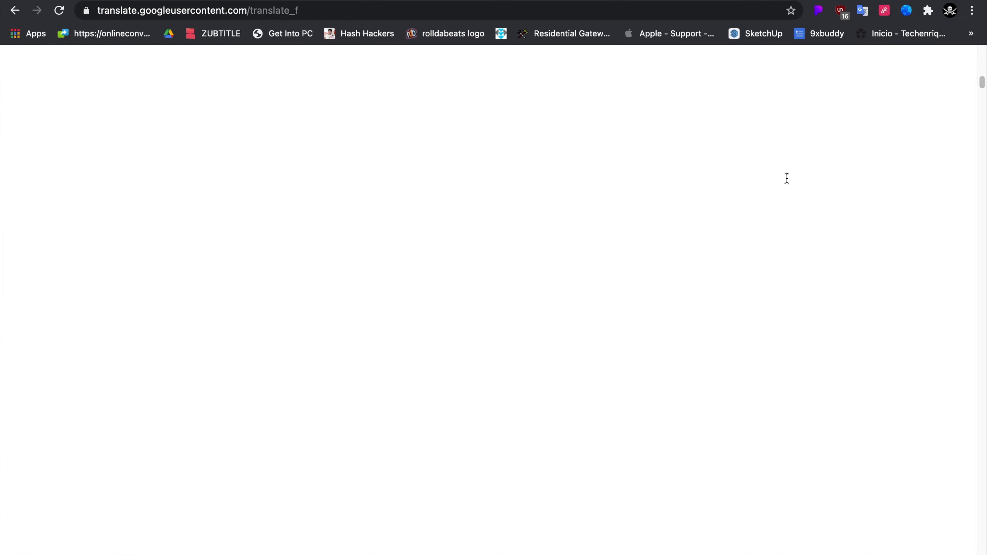
pyautogui.scroll(-8, 787, 179)
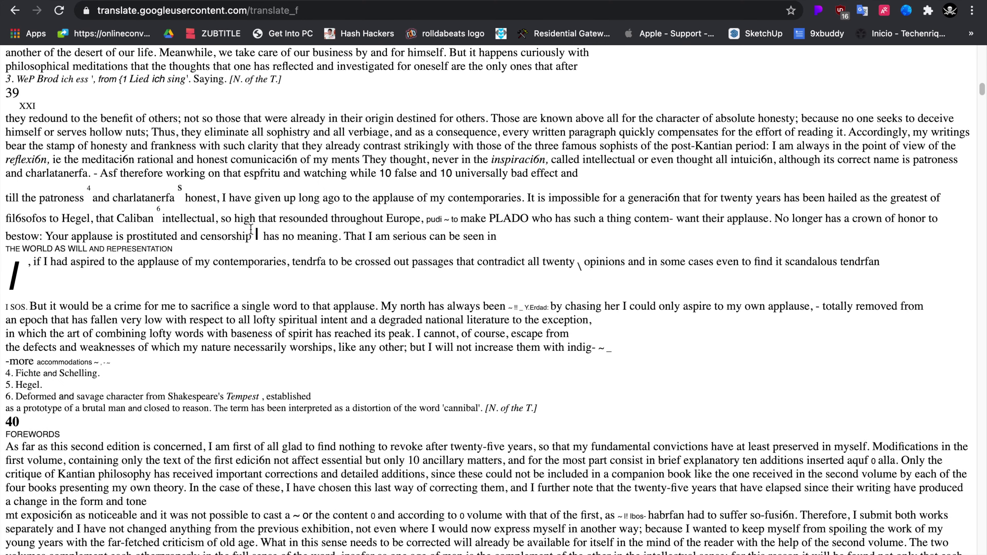
pyautogui.scroll(-20, 533, 209)
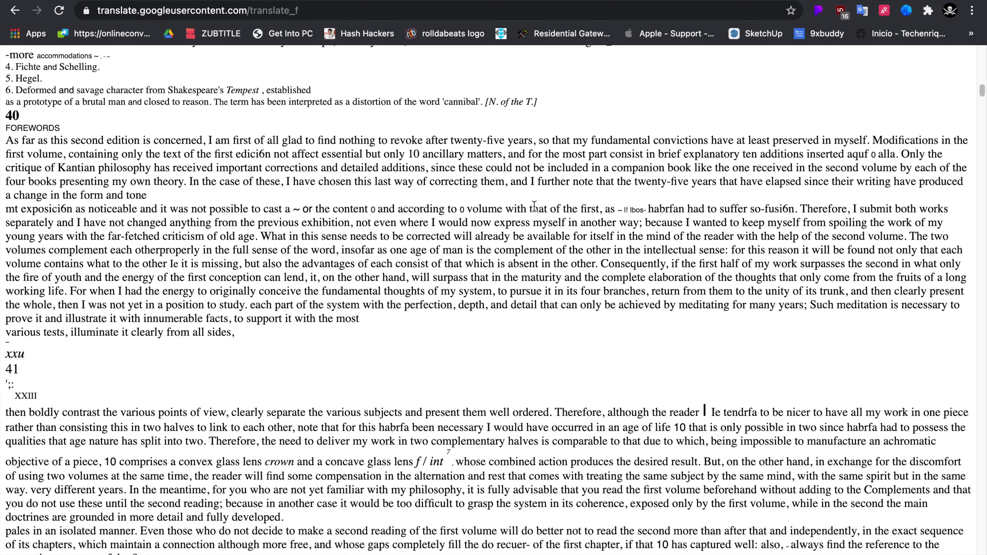
pyautogui.scroll(-15, 538, 197)
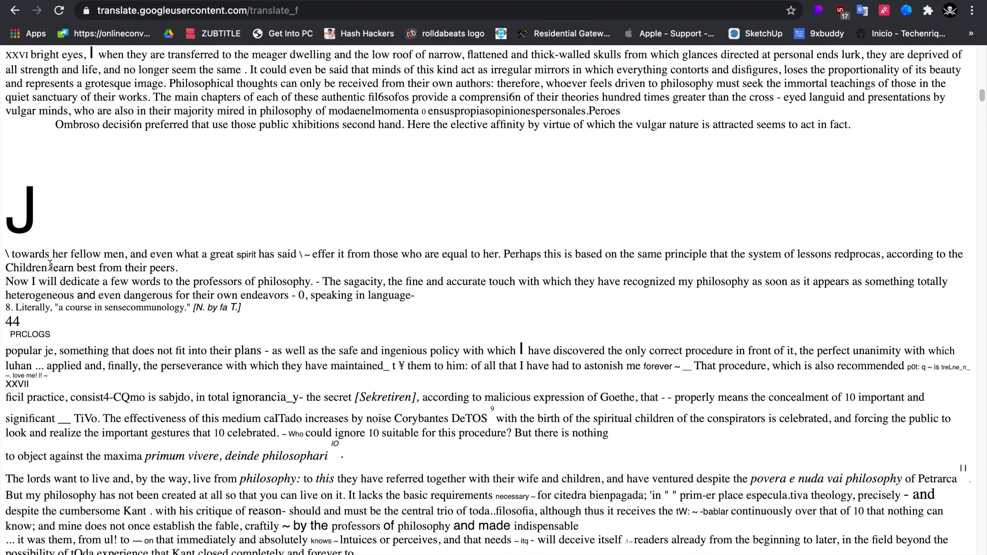
# Step: Open the print settings for the translated page with Save as PDF as the destination
pyautogui.scroll(15, 789, 210)
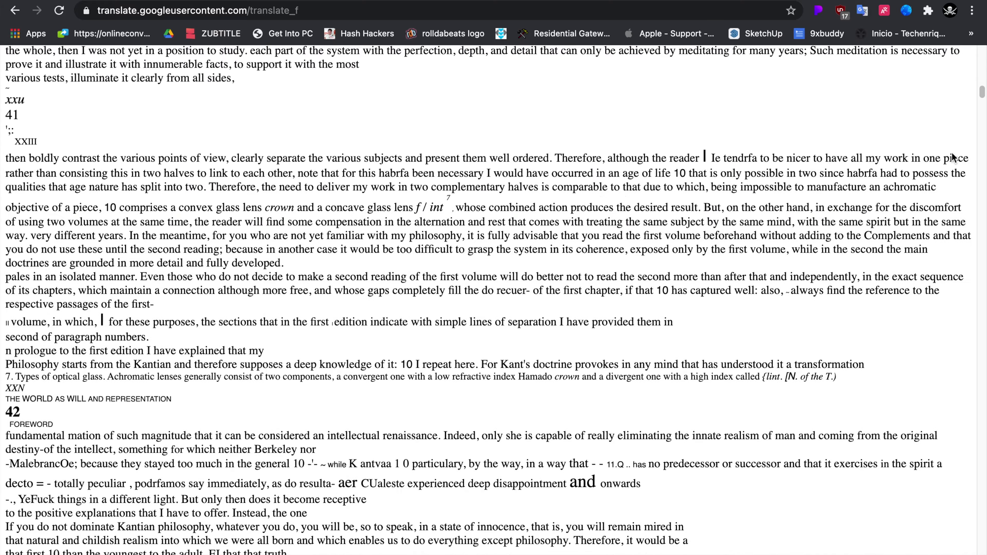
pyautogui.scroll(2, 952, 158)
pyautogui.click(972, 10)
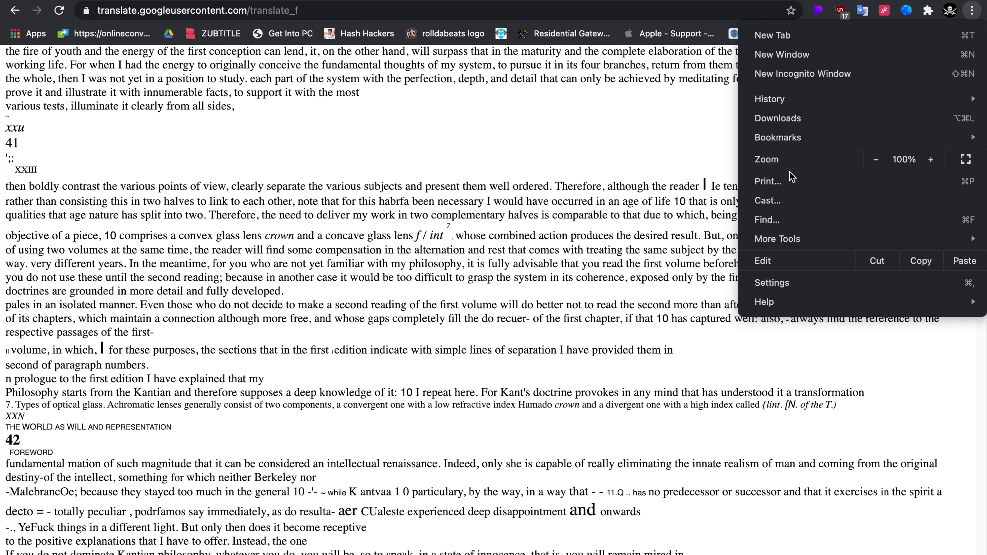
pyautogui.click(766, 183)
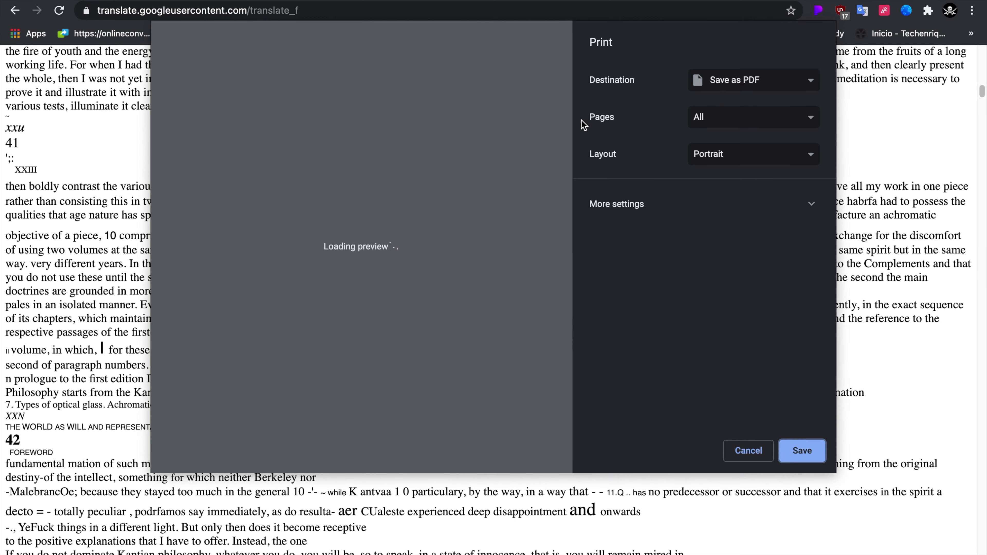
pyautogui.click(810, 85)
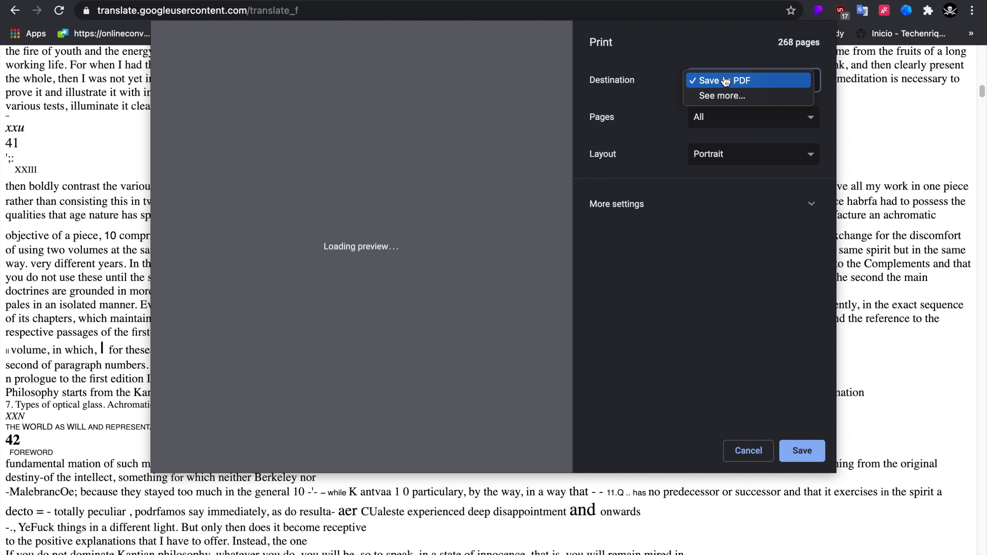
pyautogui.click(742, 82)
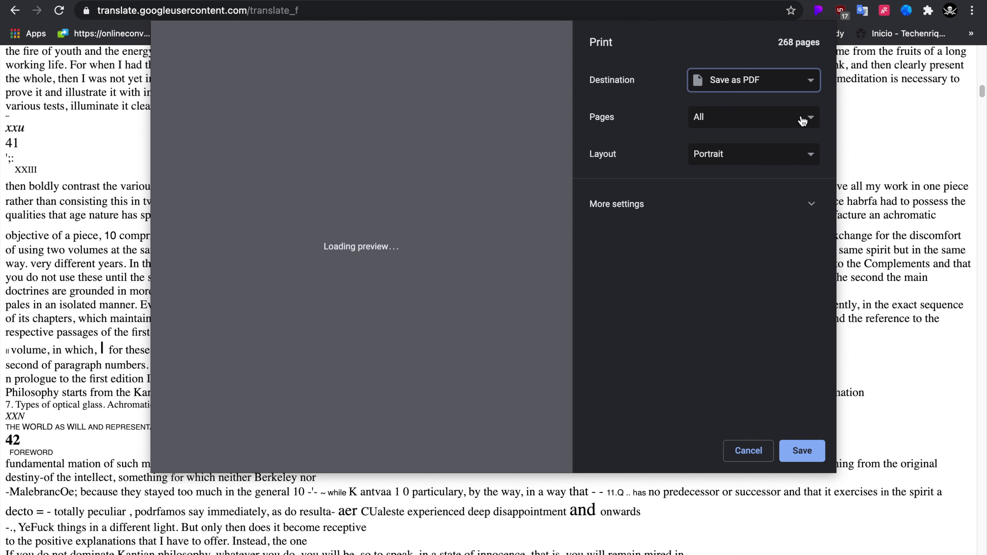
# Step: Expand the additional print settings and examine the layout options and the first pages of the print preview
pyautogui.click(813, 204)
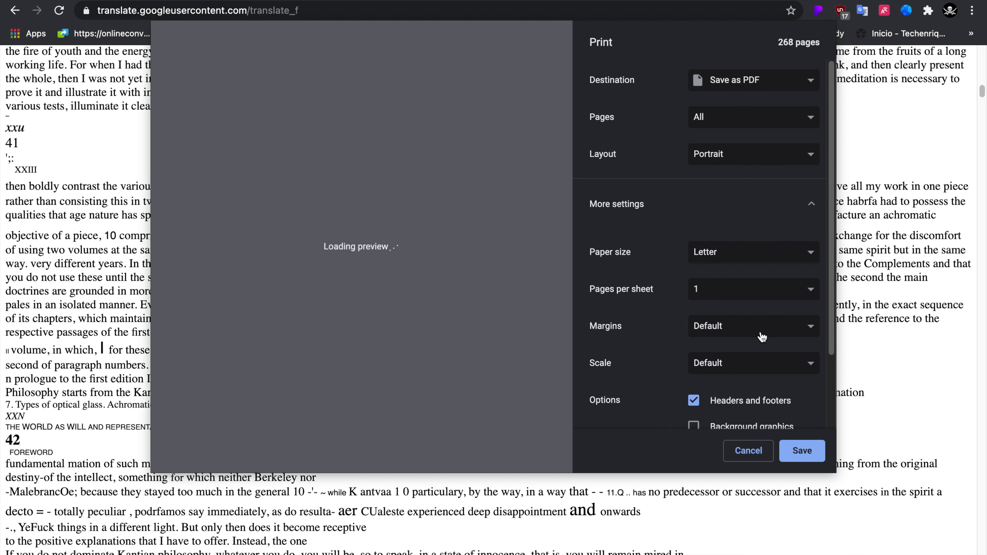
pyautogui.scroll(-2, 755, 279)
pyautogui.scroll(-2, 757, 283)
pyautogui.scroll(2, 757, 283)
pyautogui.scroll(-2, 757, 283)
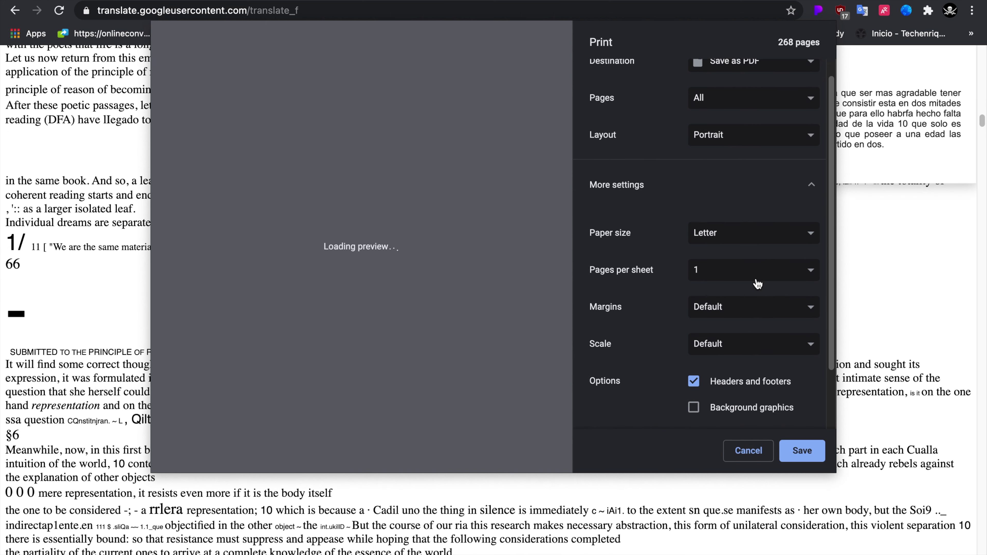
pyautogui.scroll(3, 756, 283)
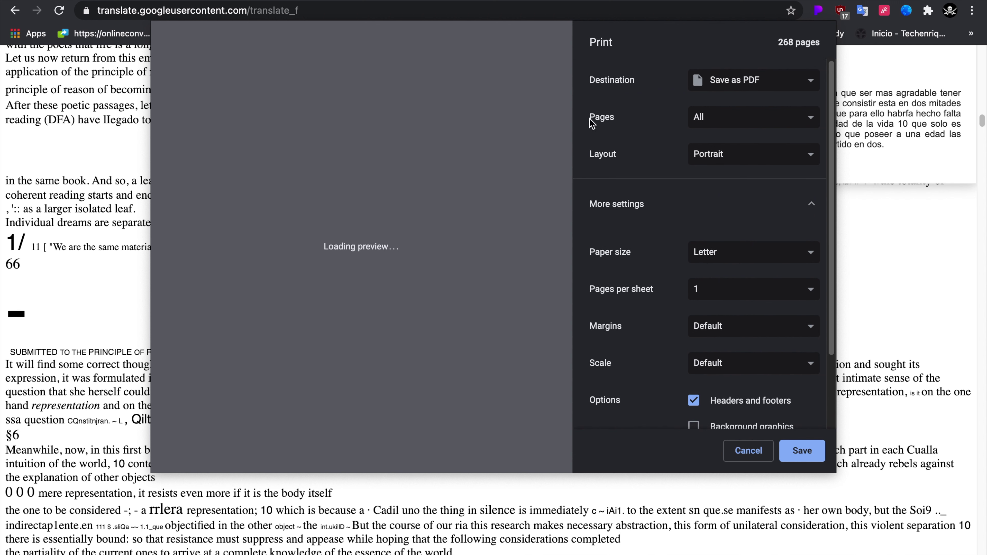
pyautogui.scroll(-4, 743, 155)
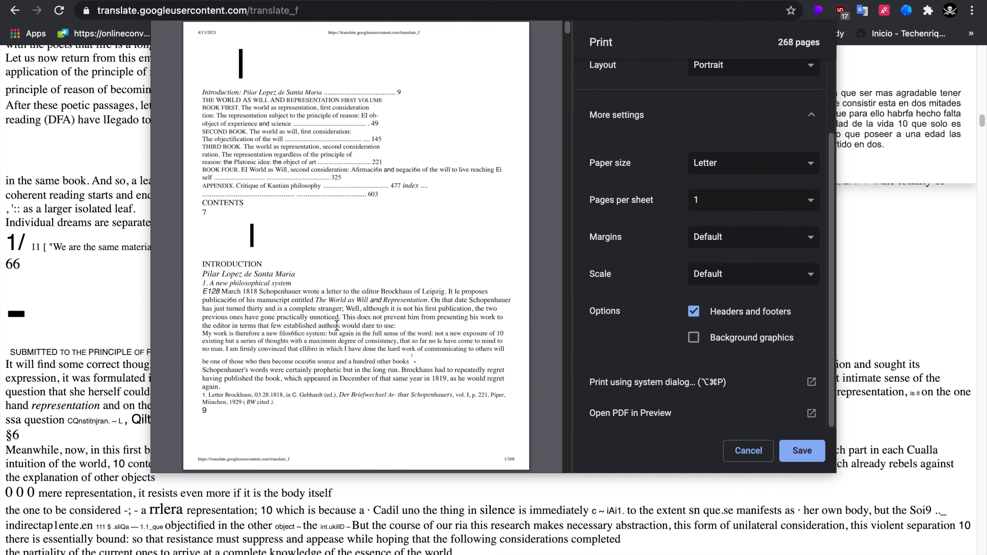
pyautogui.scroll(-10, 333, 215)
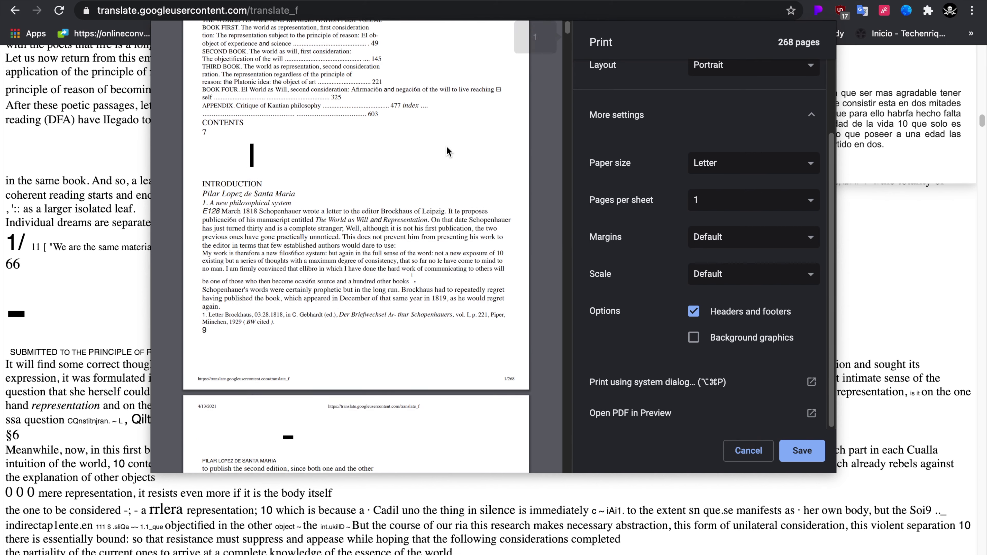
pyautogui.scroll(-20, 426, 150)
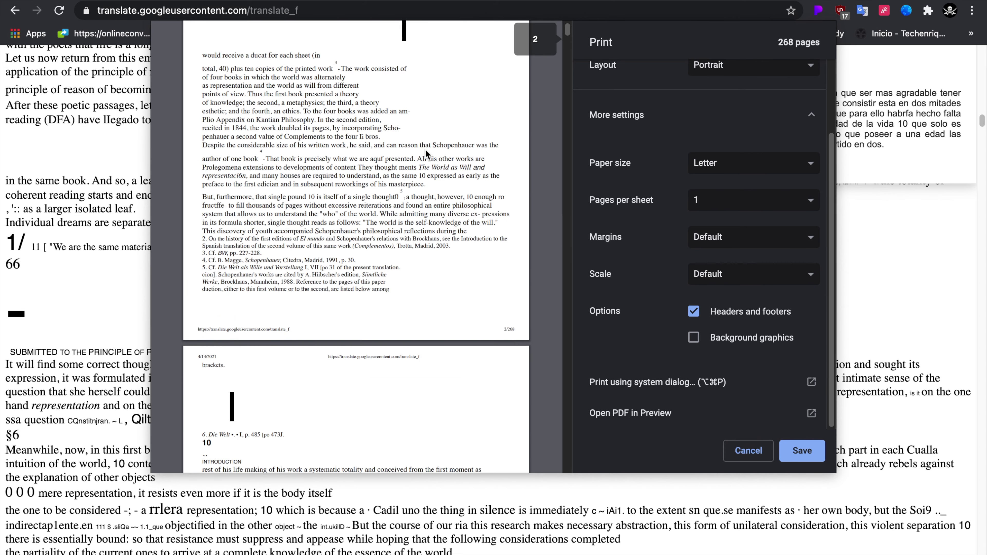
pyautogui.scroll(-10, 425, 148)
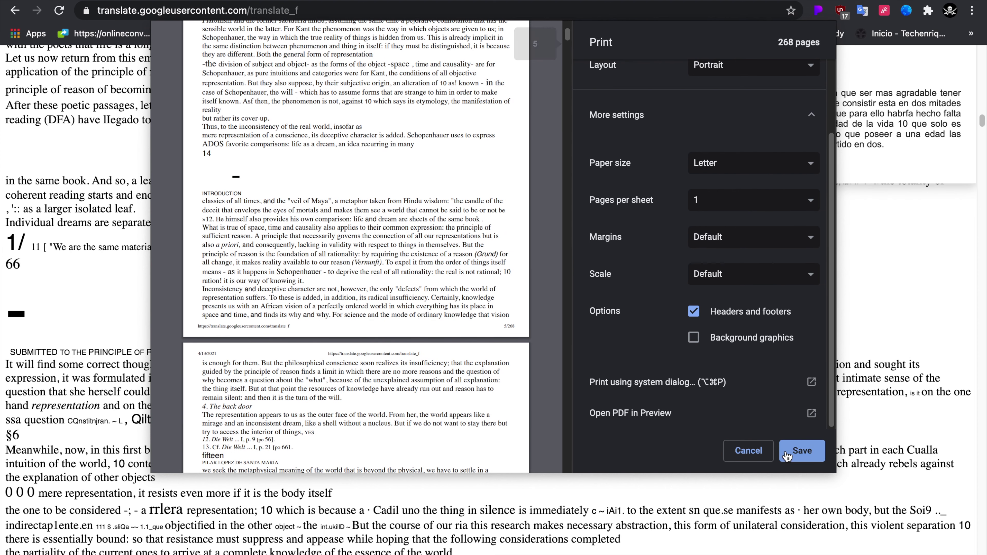
# Step: Save the translated book to the Desktop as a PDF document named "Schopi translate"
pyautogui.click(811, 451)
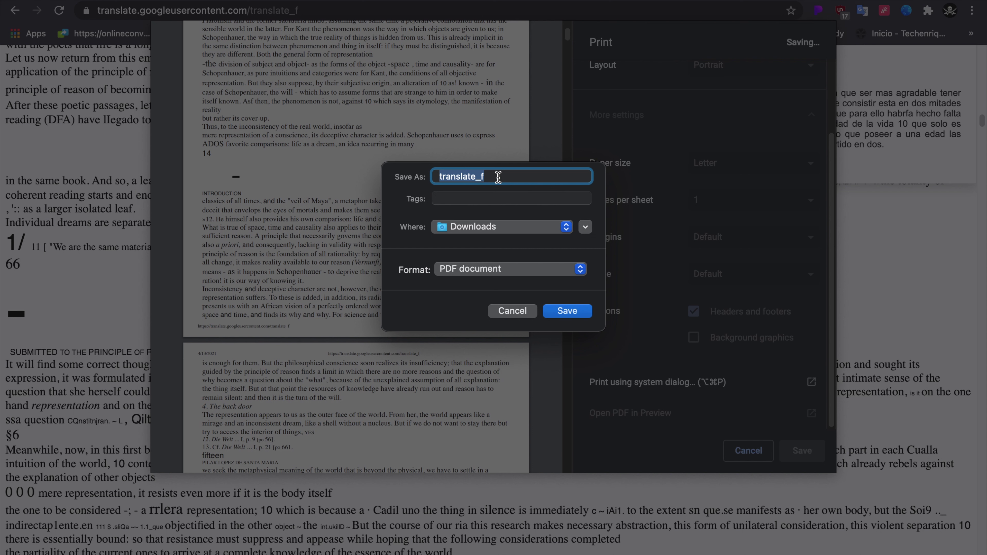
pyautogui.write('Schopi')
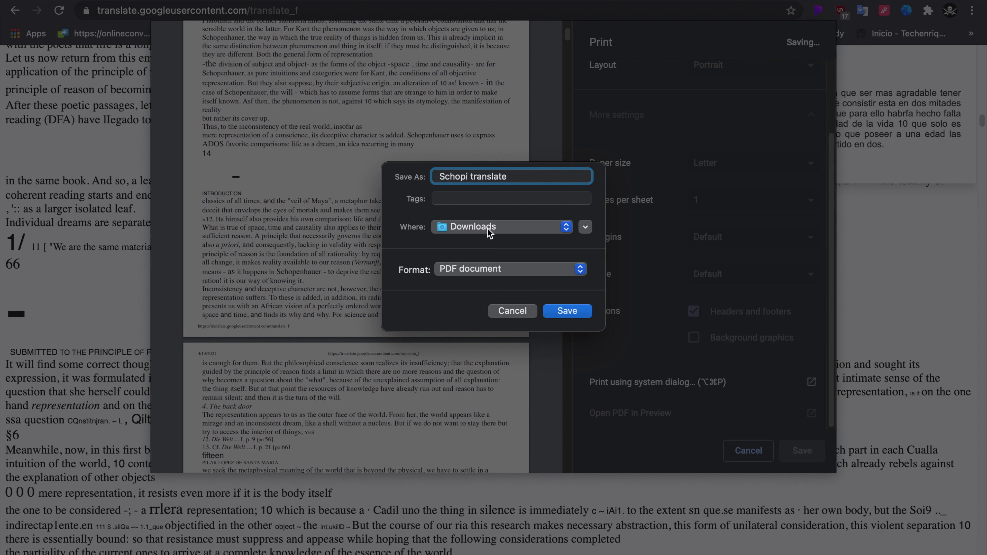
pyautogui.click(550, 227)
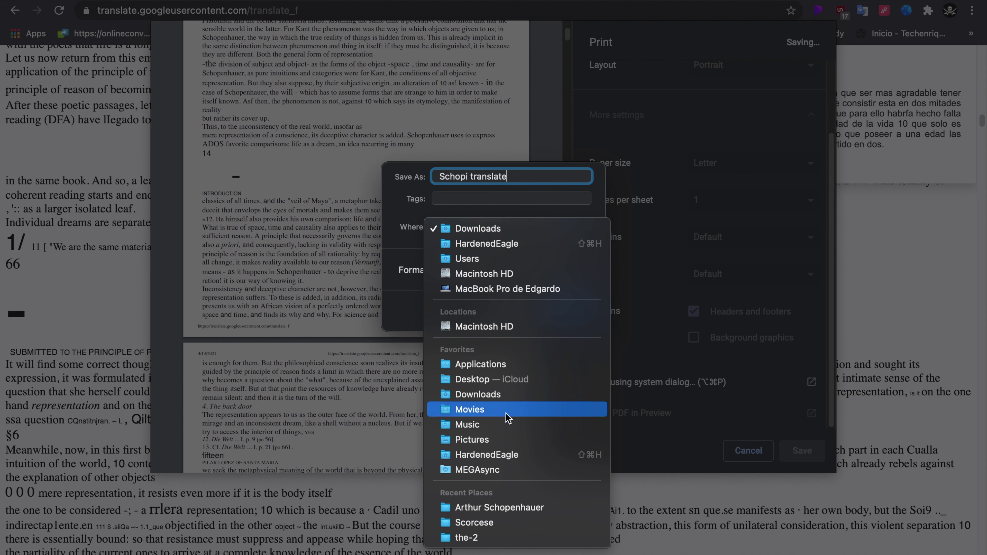
pyautogui.click(501, 384)
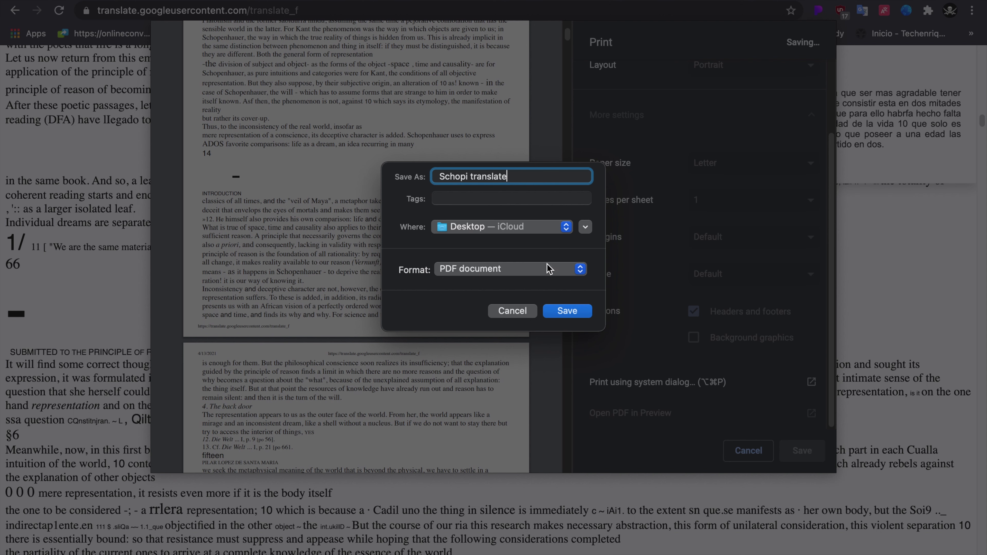
pyautogui.click(556, 310)
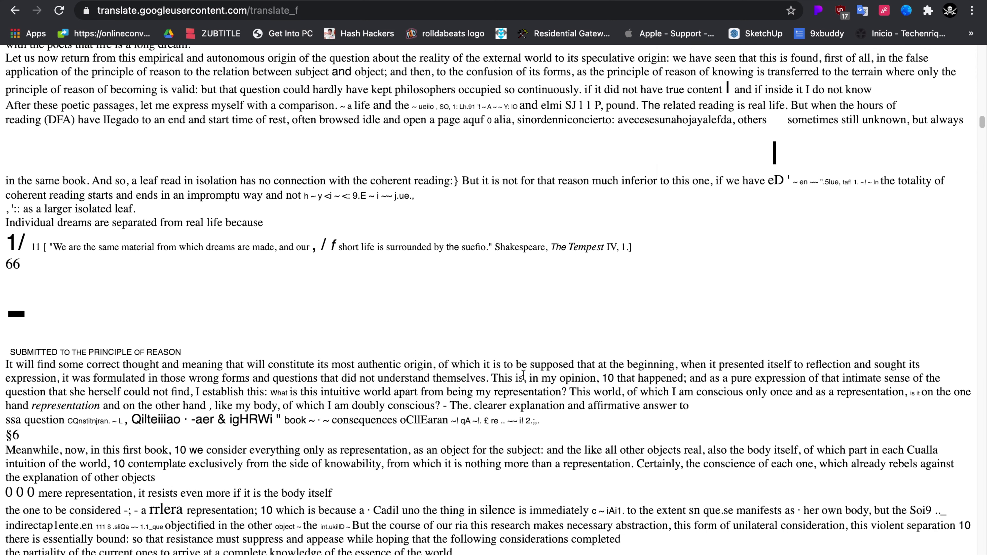
# Step: Take Chrome out of full screen, minimize it, and open "Schopi translate.pdf" from the Desktop in Preview
pyautogui.moveTo(268, 1)
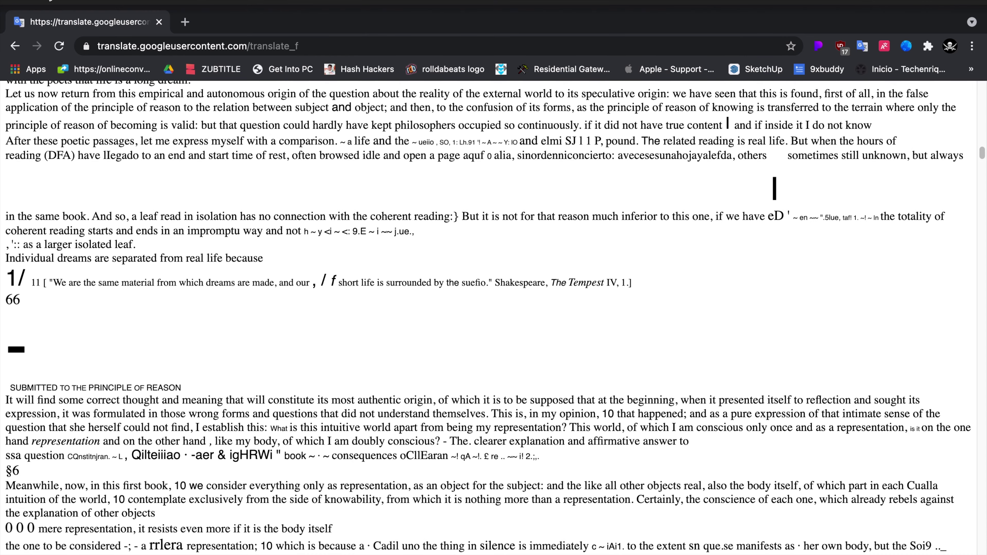
pyautogui.press('ctrl+super+f')
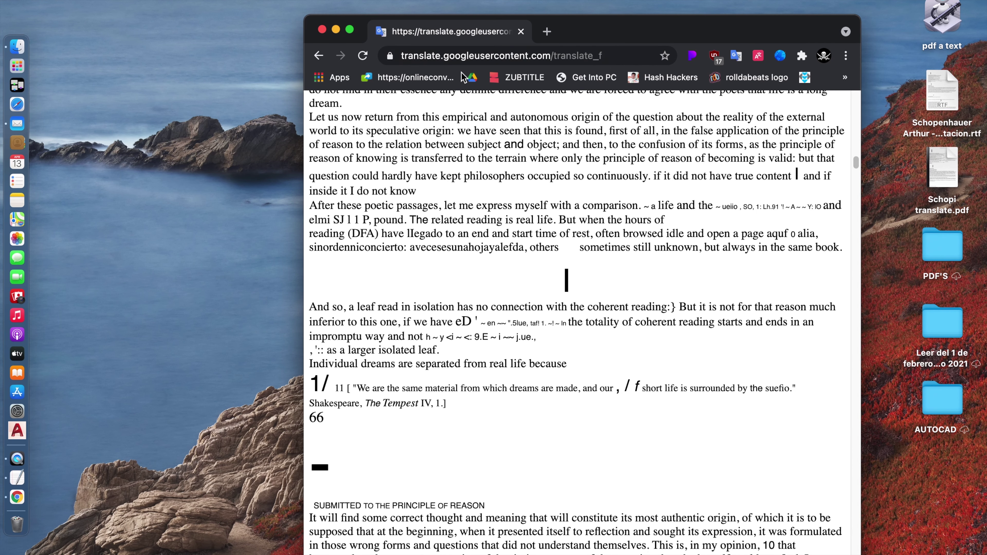
pyautogui.click(336, 30)
pyautogui.click(938, 159)
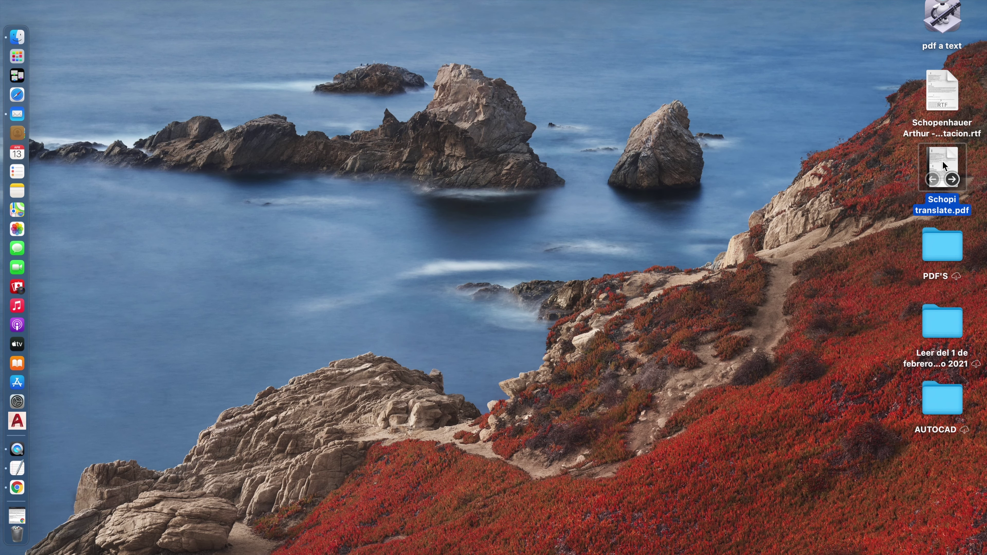
pyautogui.doubleClick(943, 165)
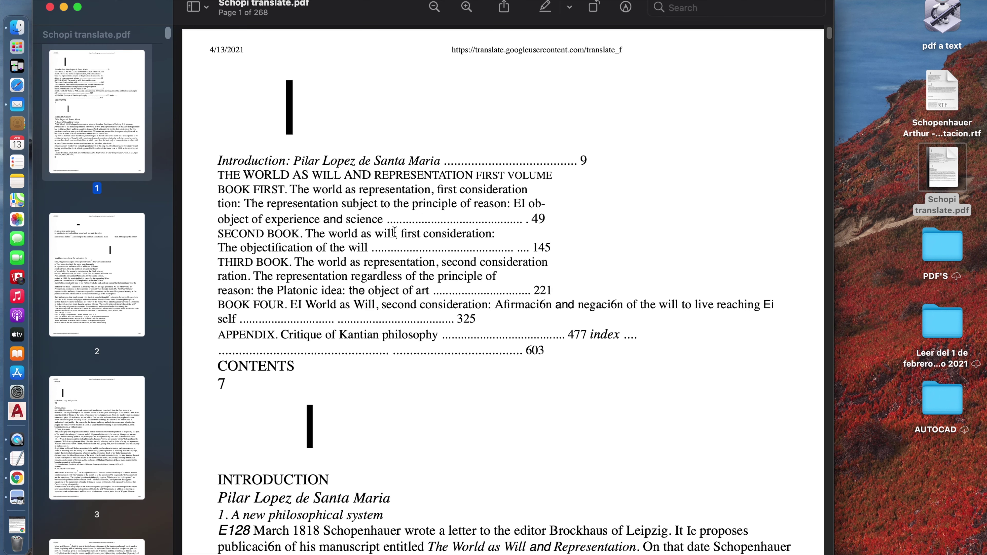
# Step: Read through the first pages and thumbnails of the translated PDF to examine its text, and close the document
pyautogui.scroll(-5, 394, 232)
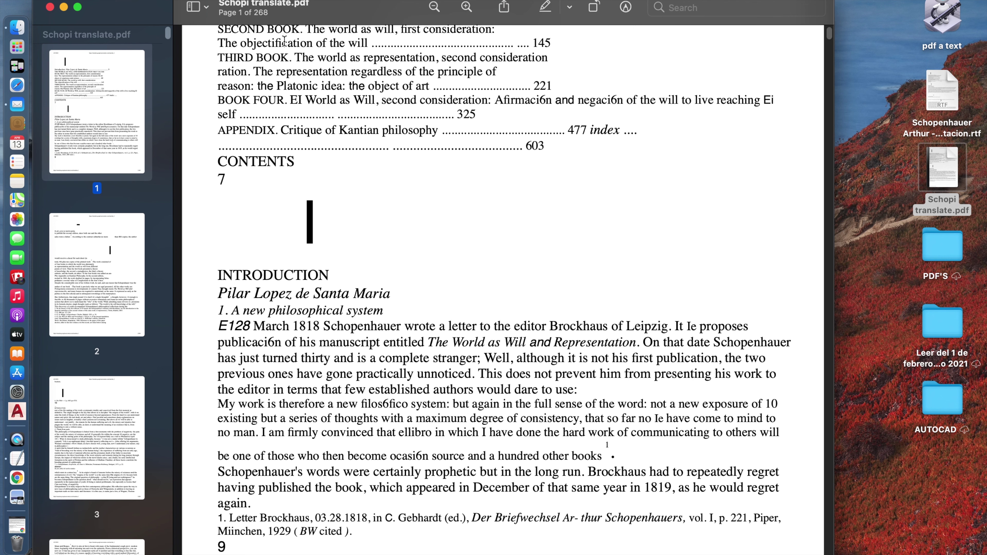
pyautogui.scroll(-6, 435, 109)
pyautogui.scroll(-15, 443, 90)
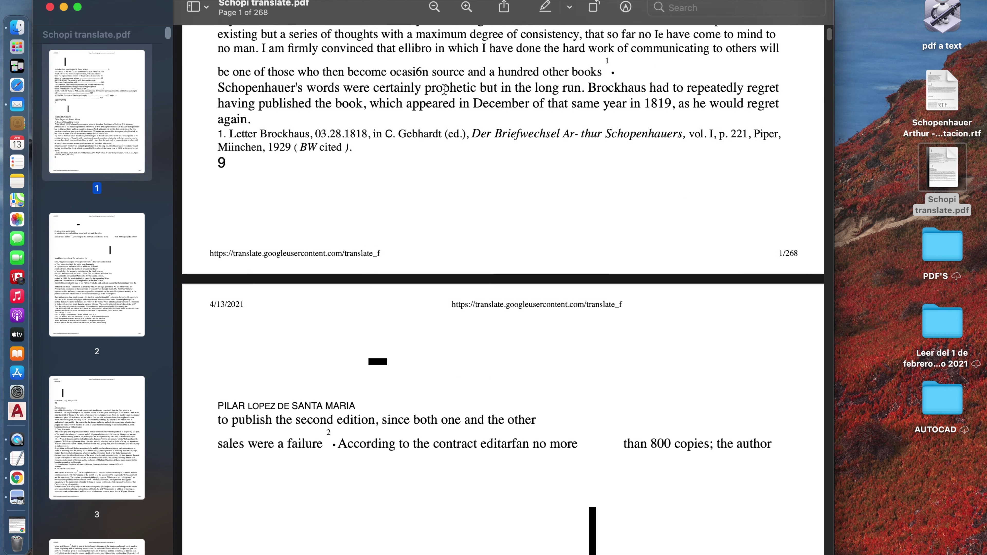
pyautogui.scroll(-12, 444, 90)
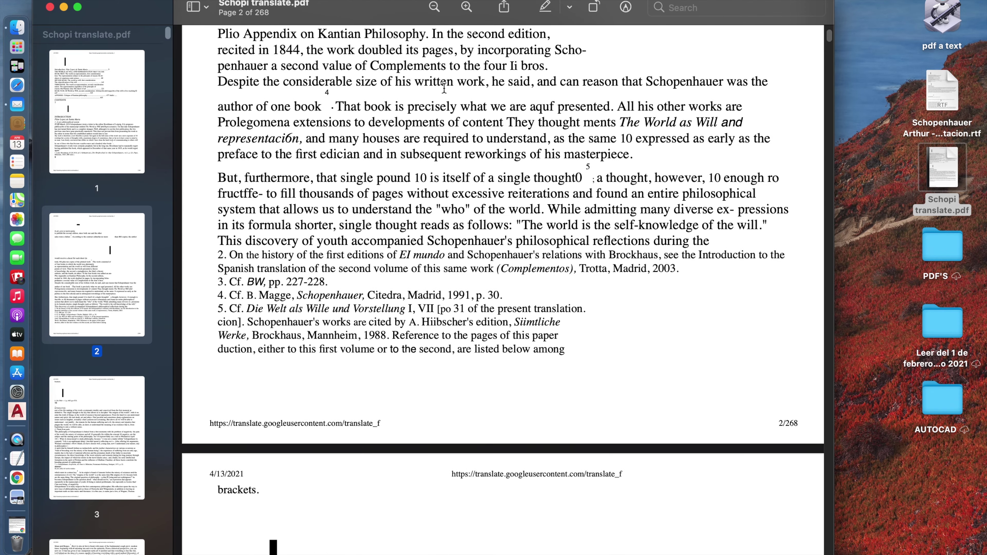
pyautogui.scroll(-15, 126, 121)
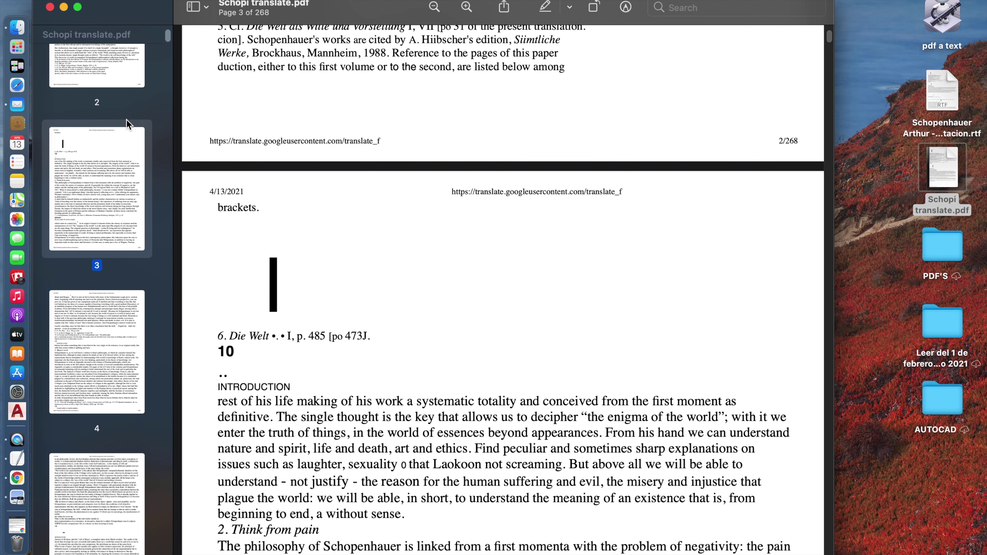
pyautogui.scroll(-15, 280, 193)
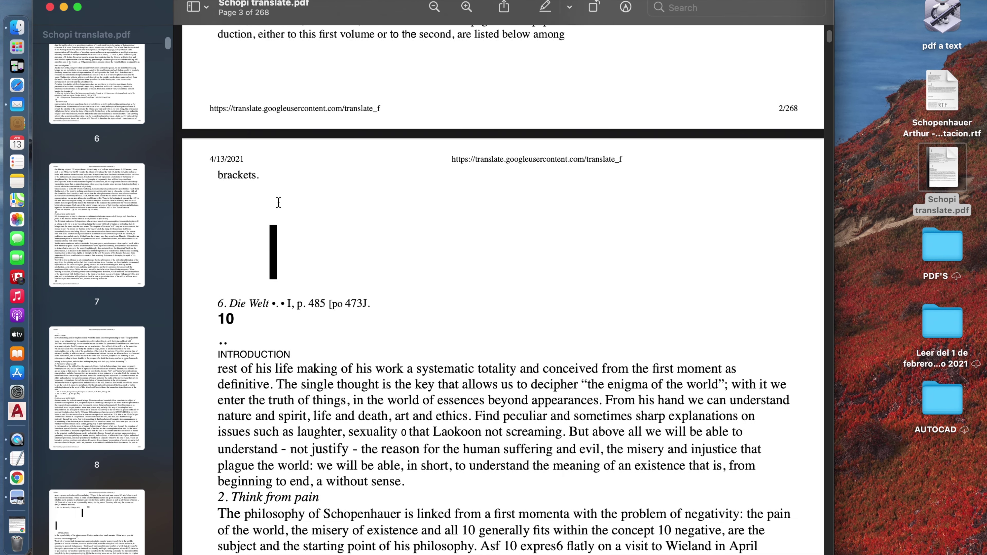
pyautogui.scroll(-10, 280, 193)
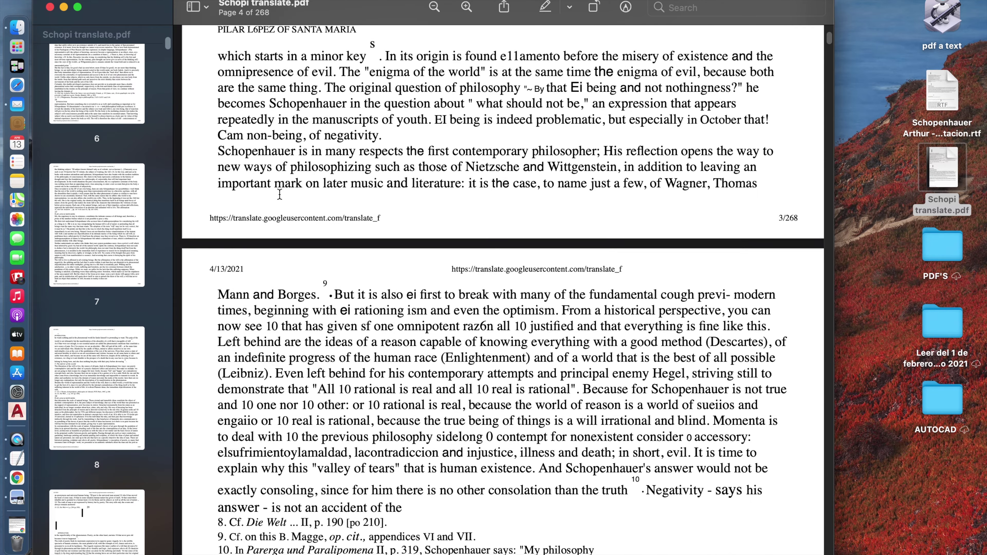
pyautogui.scroll(5, 130, 229)
pyautogui.scroll(-5, 130, 230)
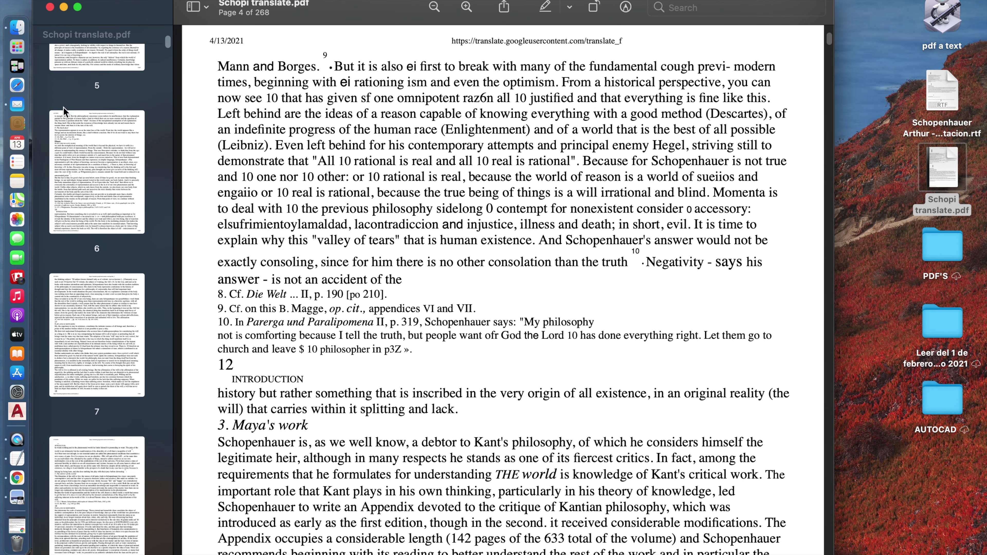
pyautogui.click(50, 7)
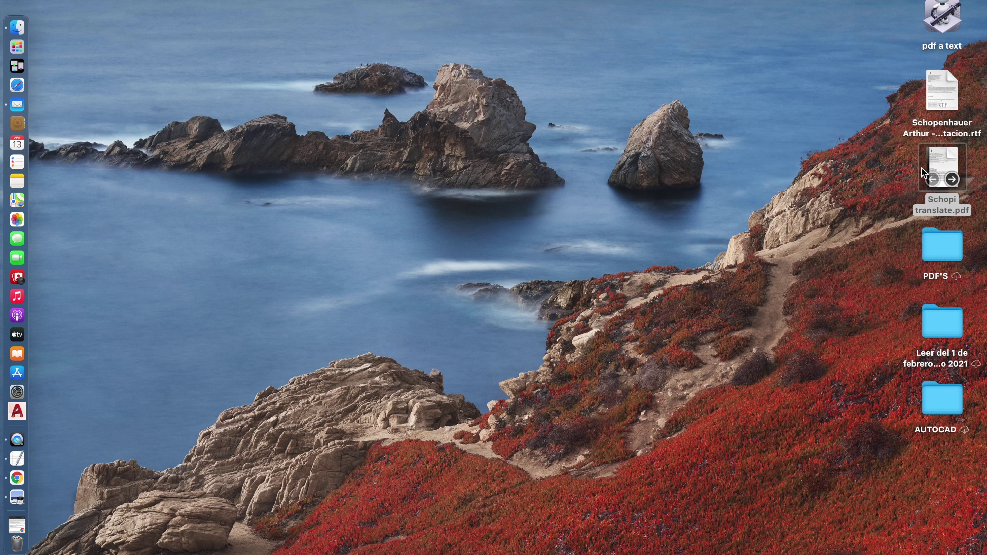
# Step: Check the file information of "Schopi translate.pdf" on the Desktop for its size, and close the information window
pyautogui.rightClick(937, 171)
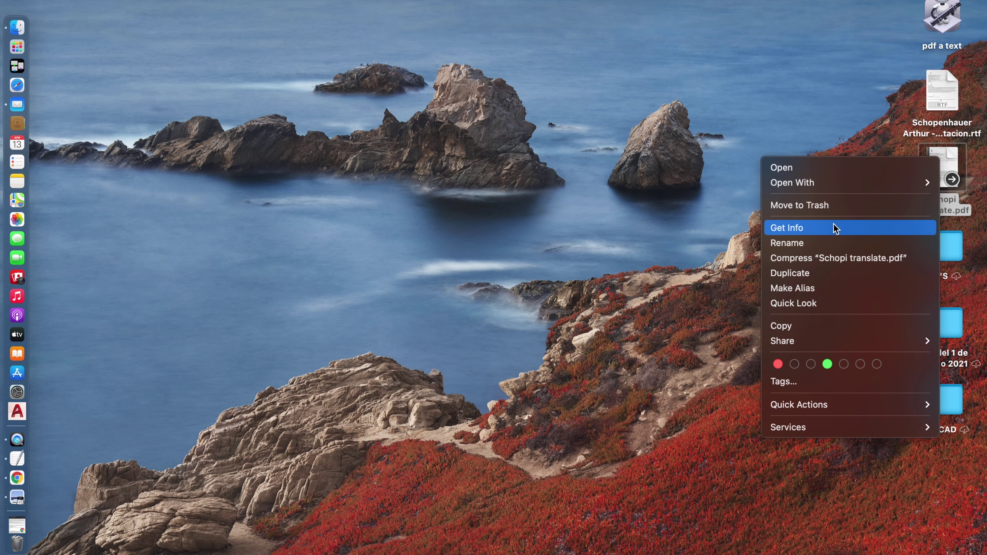
pyautogui.click(705, 218)
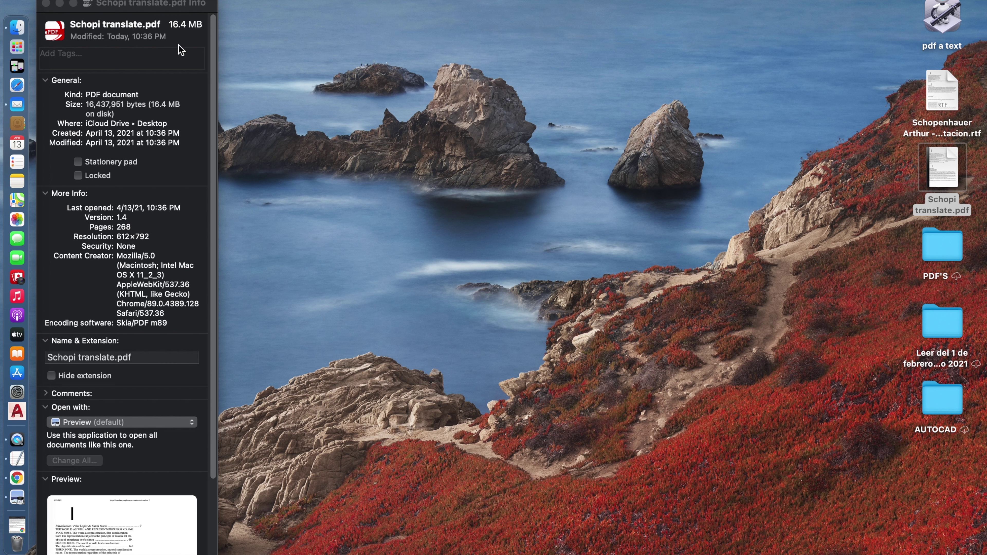
pyautogui.click(46, 3)
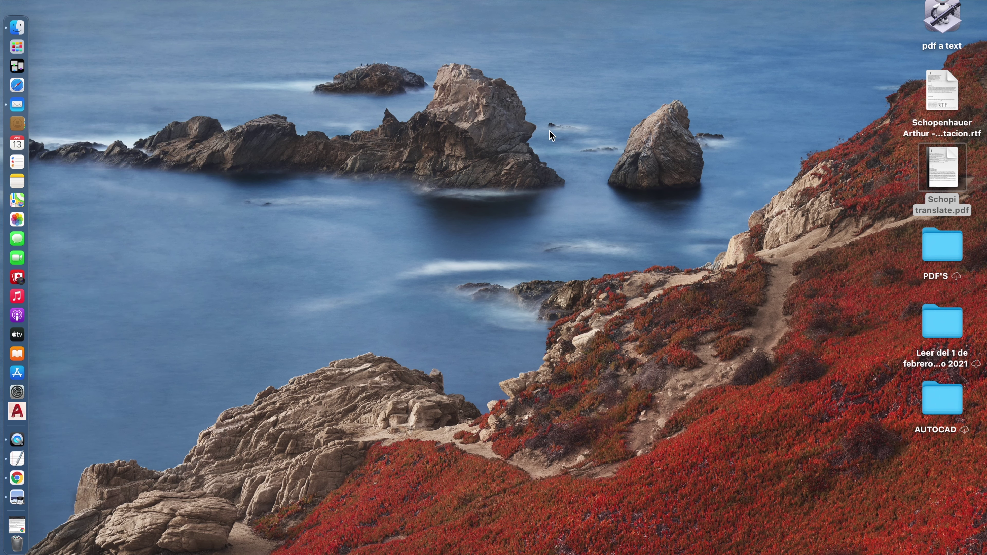
pyautogui.moveTo(939, 153)
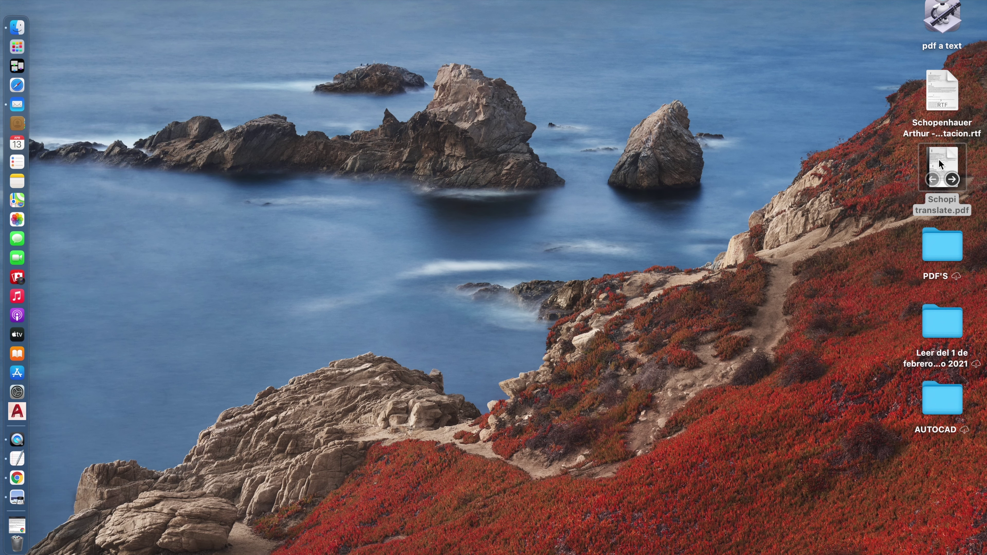